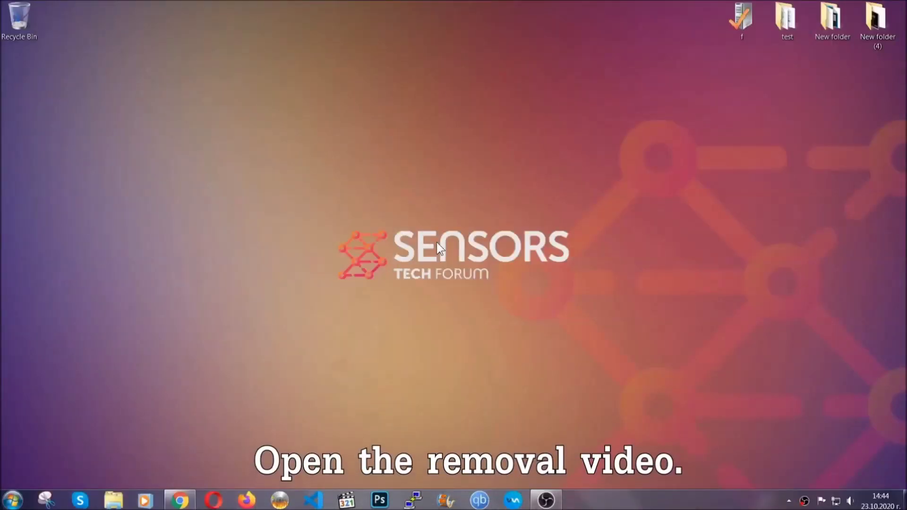
Download SpyHunter-Installer.exe via the Sensors Tech Forum link under the ransomware removal video
left_click(180, 499)
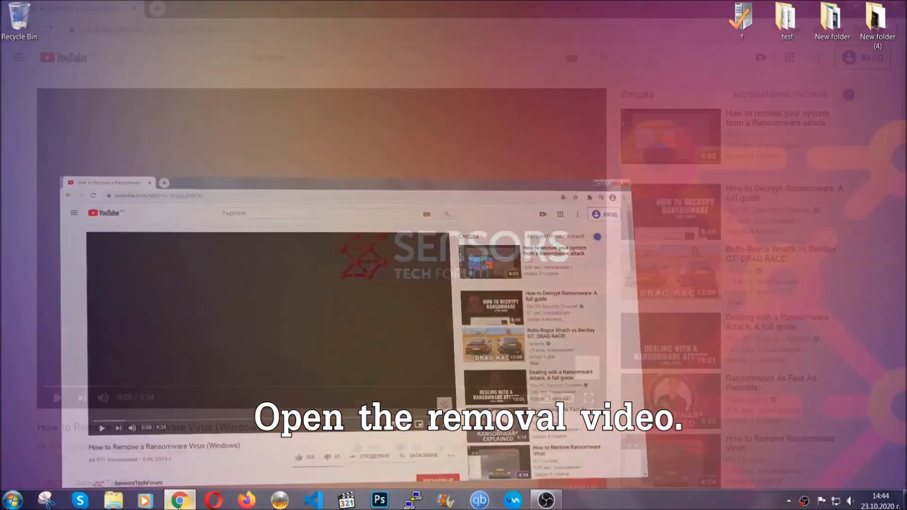
scroll(166, 388, "down", 3)
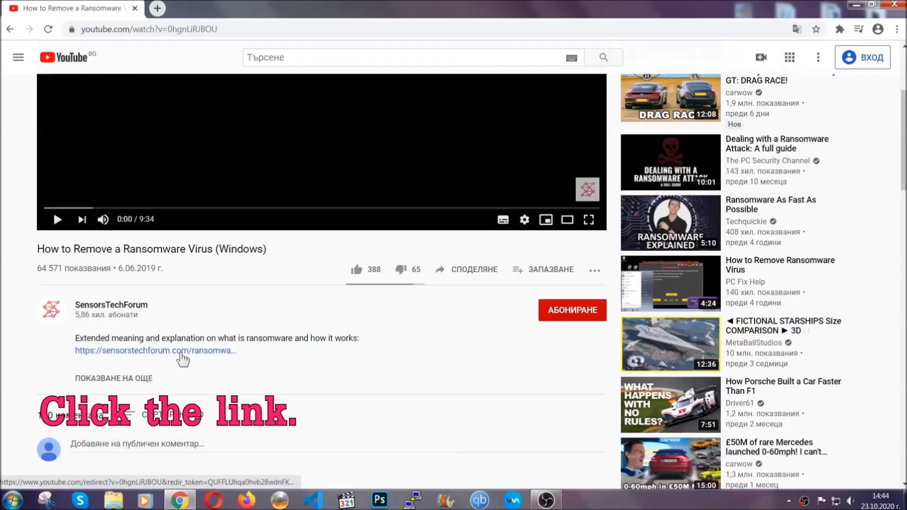
left_click(181, 356)
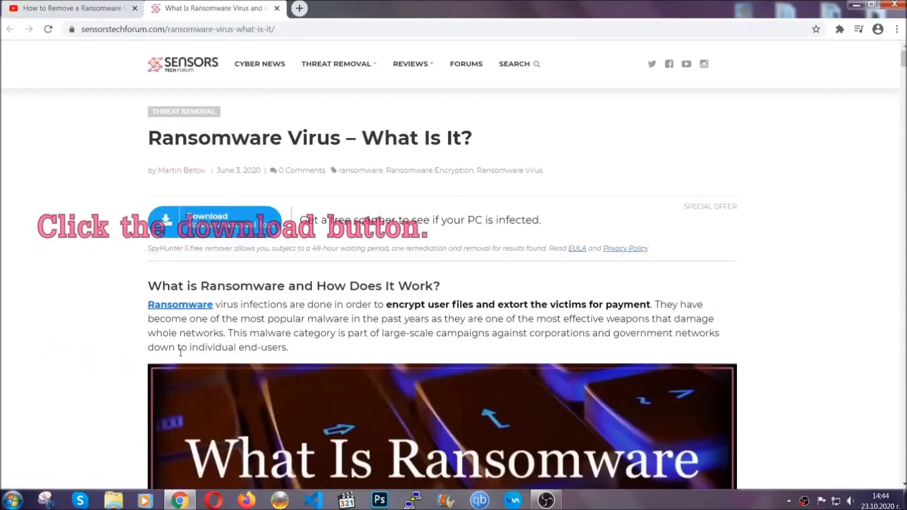
left_click(206, 225)
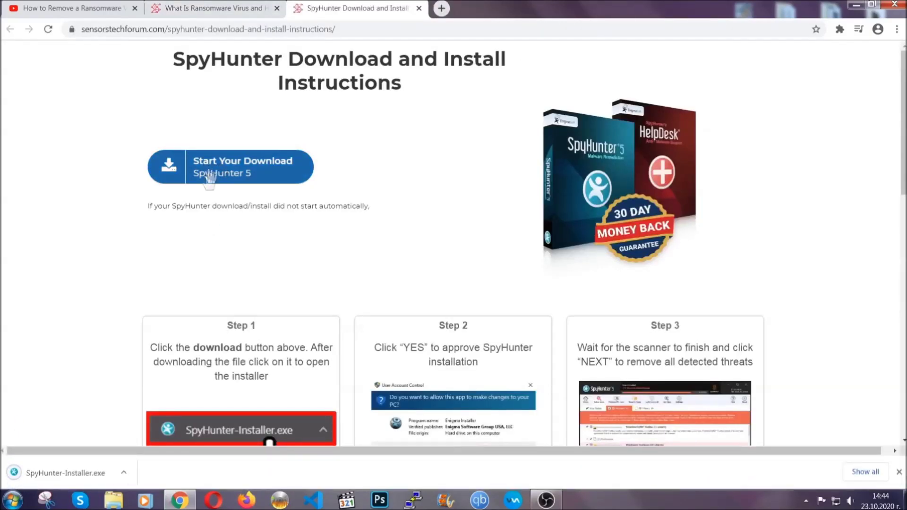
Run SpyHunter-Installer.exe in English, accept the EULA and privacy policy, and complete installation
left_click(64, 472)
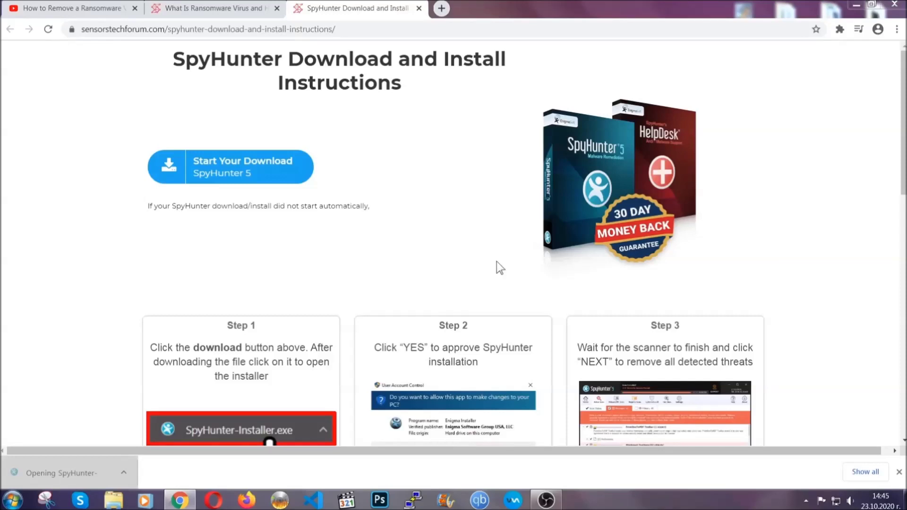
scroll(466, 259, "down", 1)
scroll(466, 264, "down", 1)
left_click(427, 259)
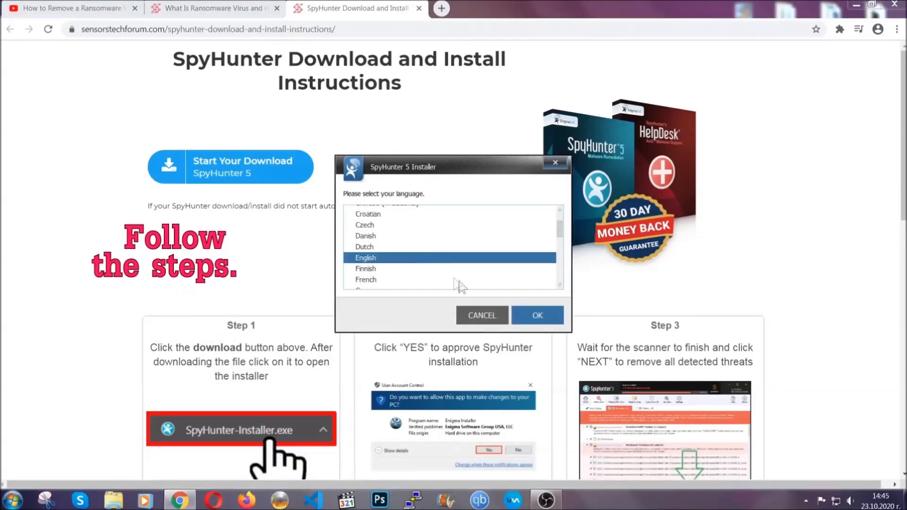
left_click(526, 315)
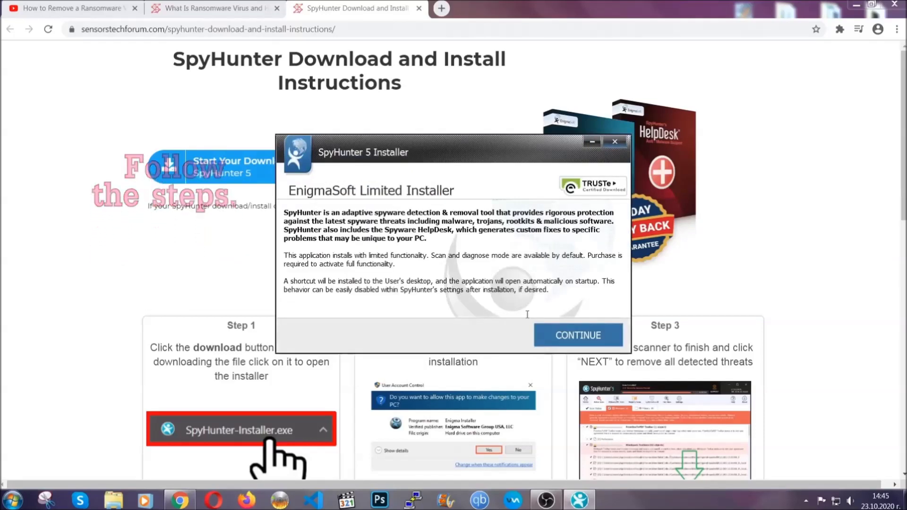
left_click(548, 327)
left_click(519, 305)
left_click(541, 331)
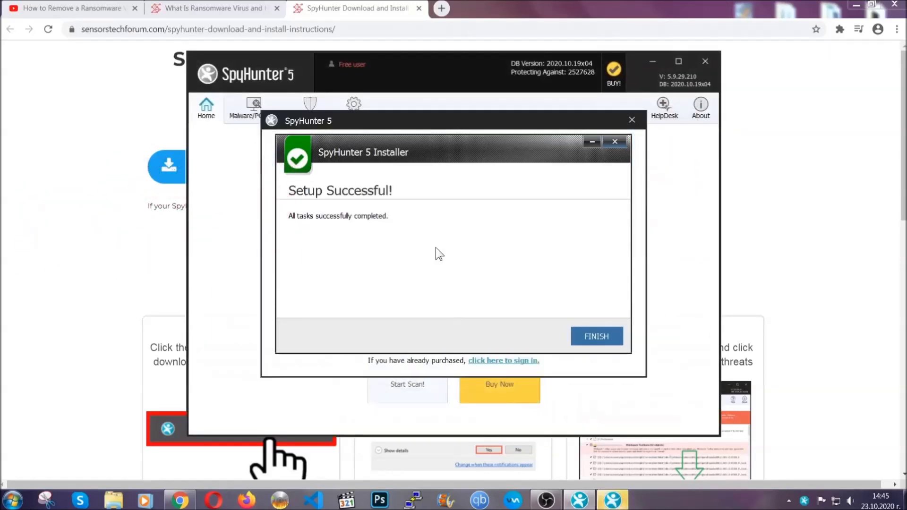
left_click(580, 337)
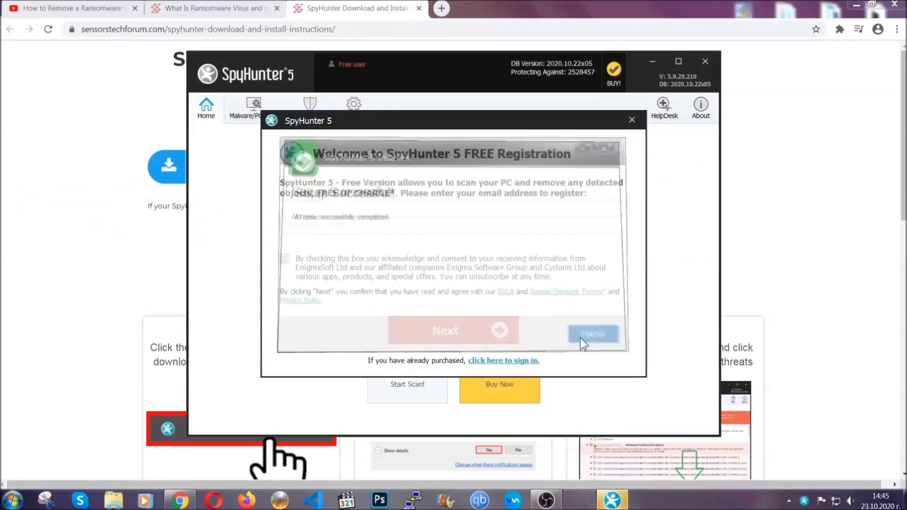
Dismiss the registration prompt and select the detected PUP.Keygen.BB threat Keygen.exe after the scan
left_click(580, 338)
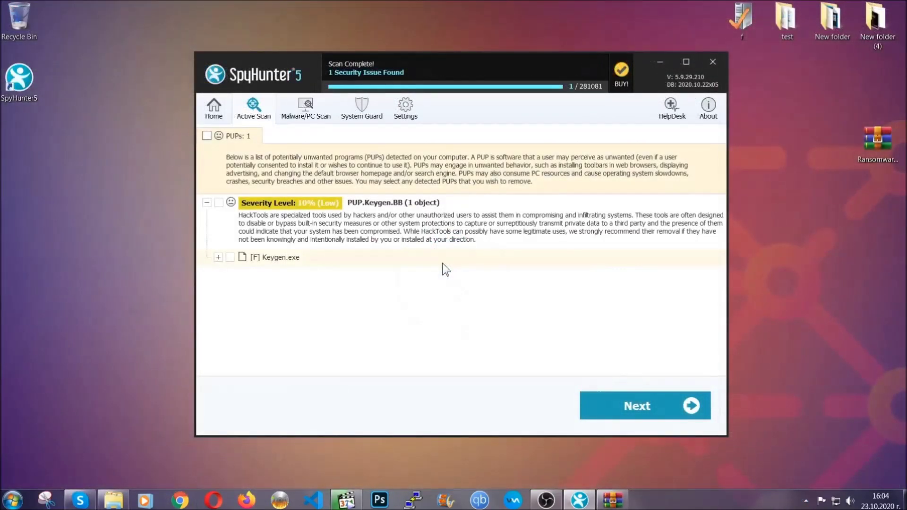
left_click(207, 136)
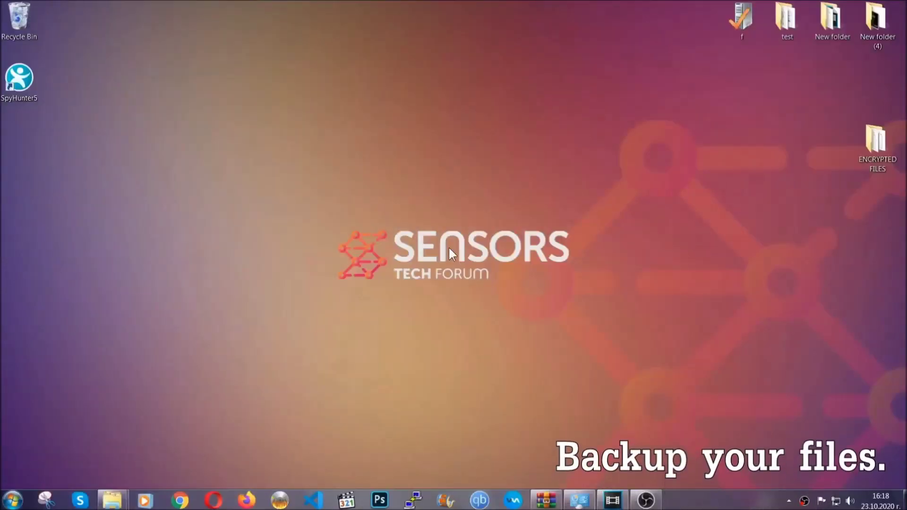
Copy the six encrypted .efji files from the ENCRYPTED FILES folder
double_click(871, 145)
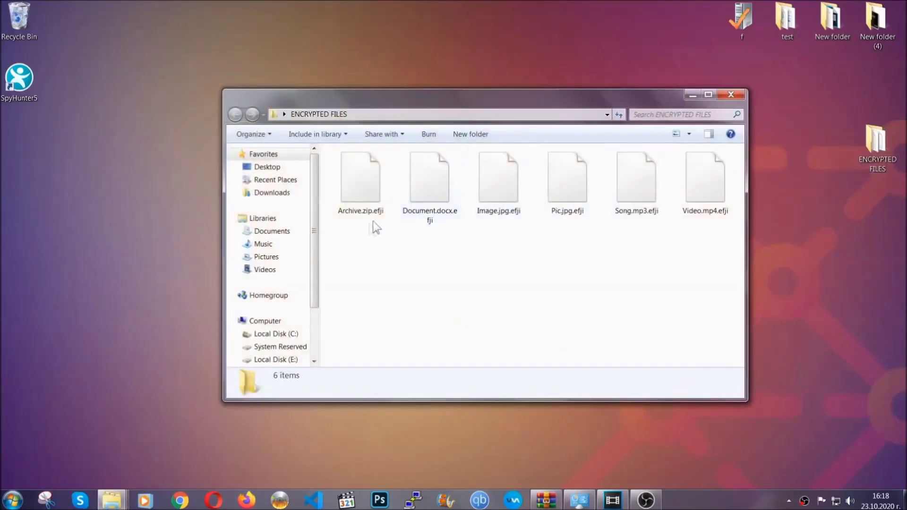
left_click_drag(338, 235, 709, 168)
right_click(709, 169)
left_click(734, 293)
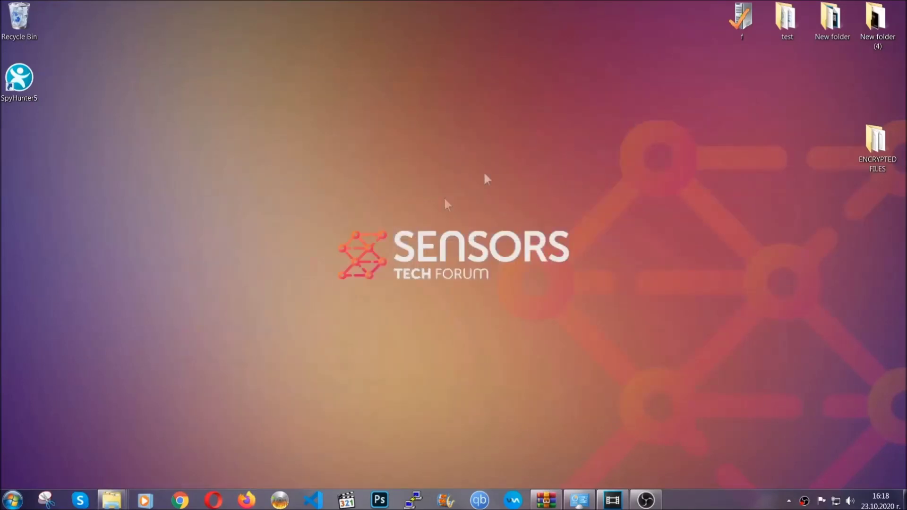
Paste the copied files onto FLASH DRIVE (H:) and close its window
left_click(11, 500)
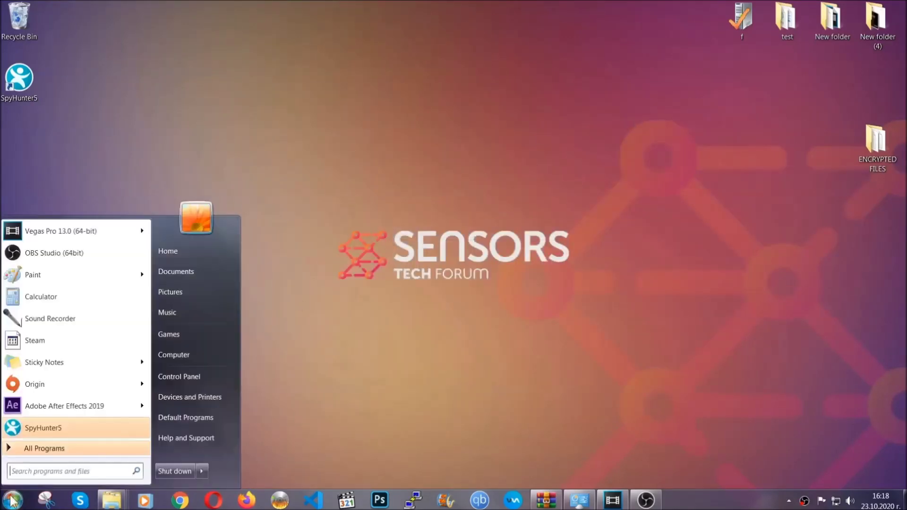
left_click(172, 354)
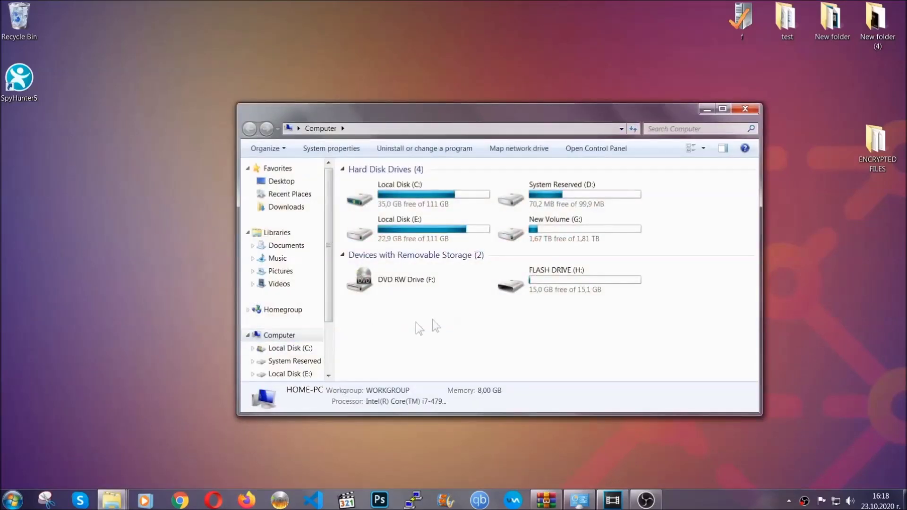
double_click(572, 278)
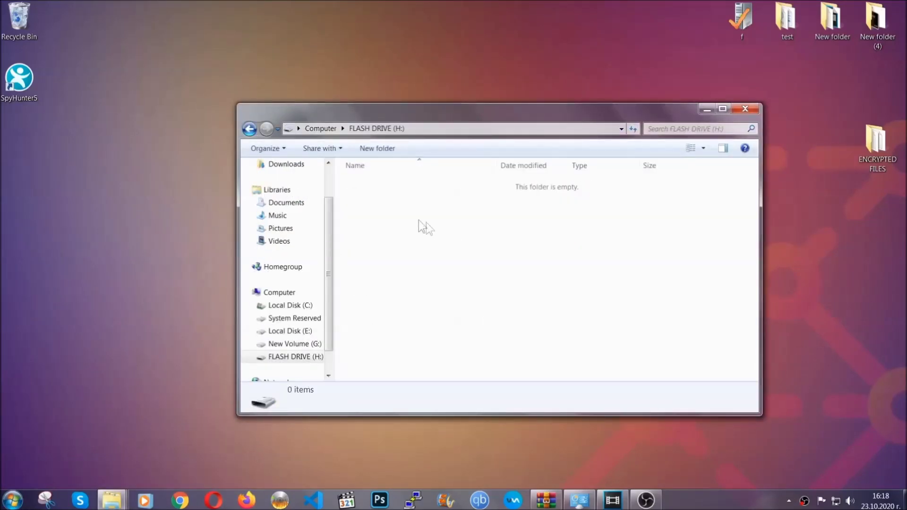
right_click(391, 212)
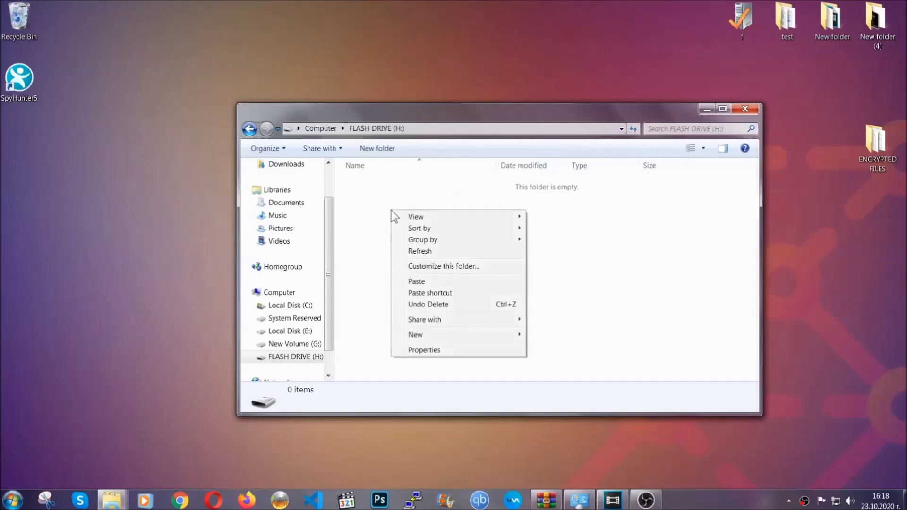
left_click(414, 282)
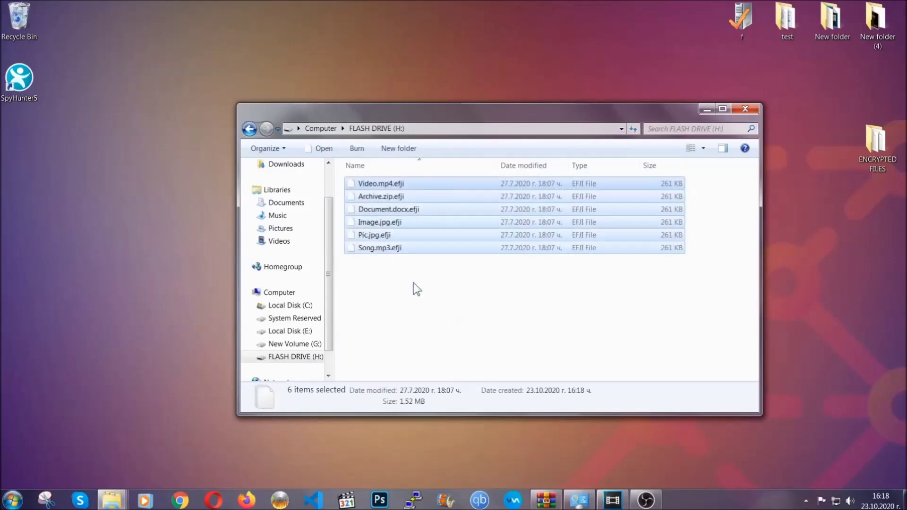
left_click(413, 283)
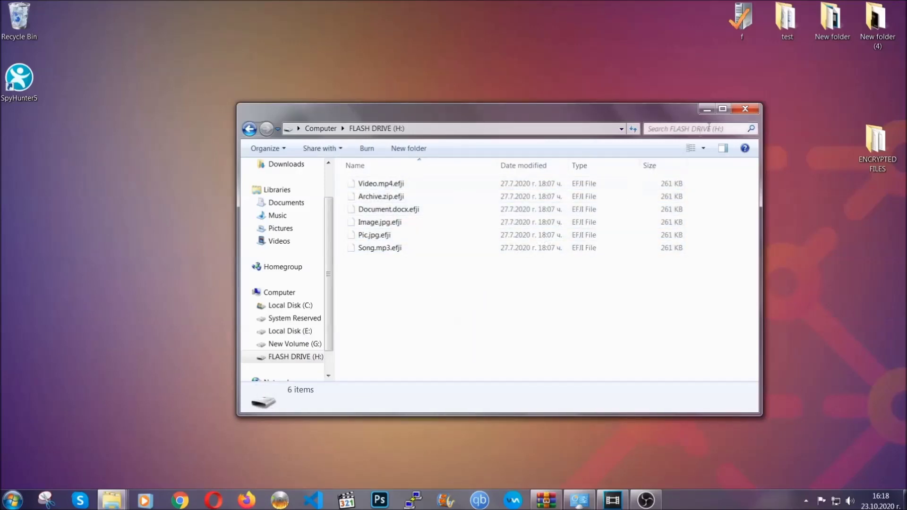
left_click(747, 108)
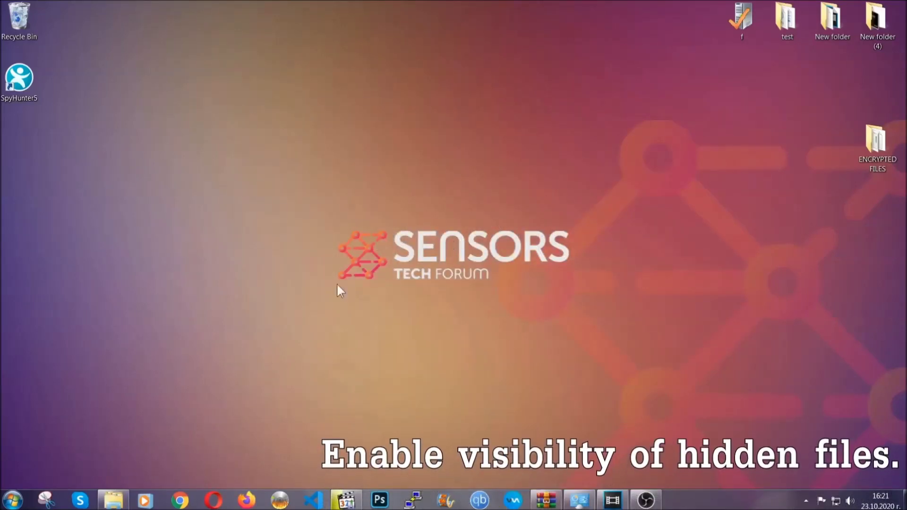
Turn on 'Show hidden files, folders, and drives' in Folder Options, found via Start search
left_click(14, 499)
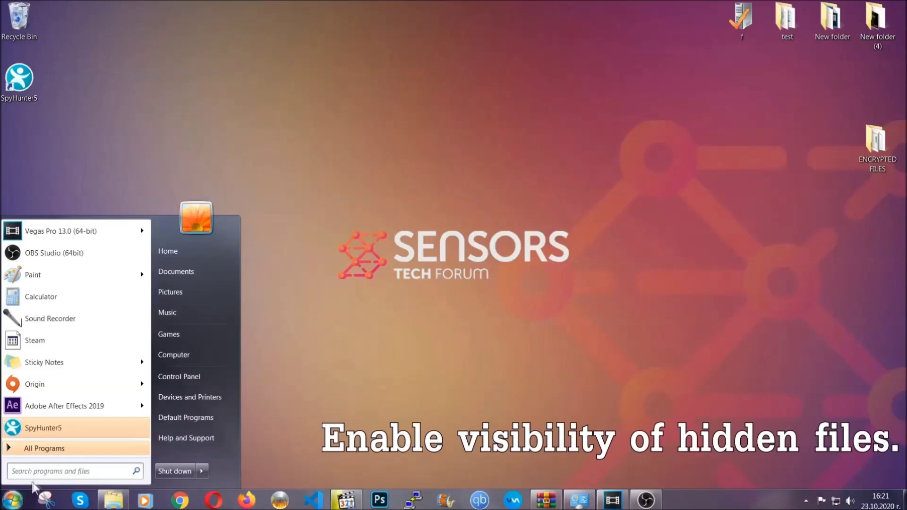
left_click(39, 470)
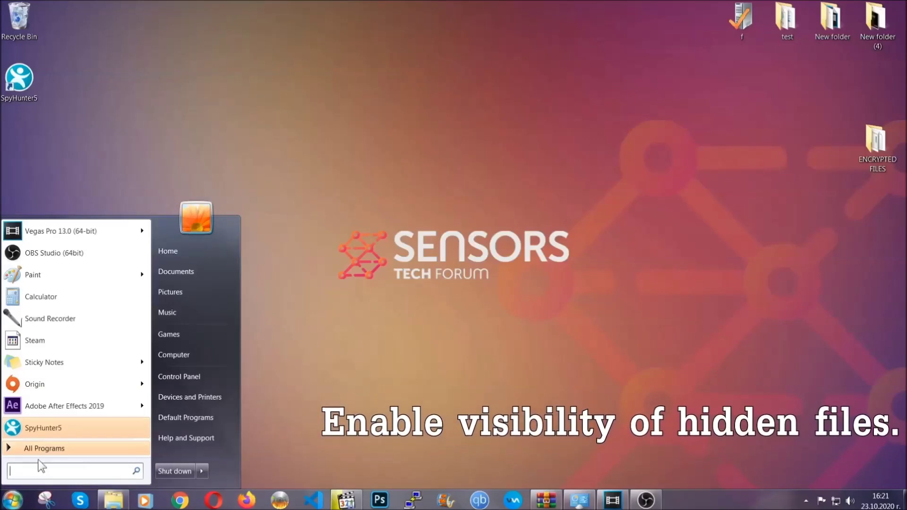
type("show hidden files and folders")
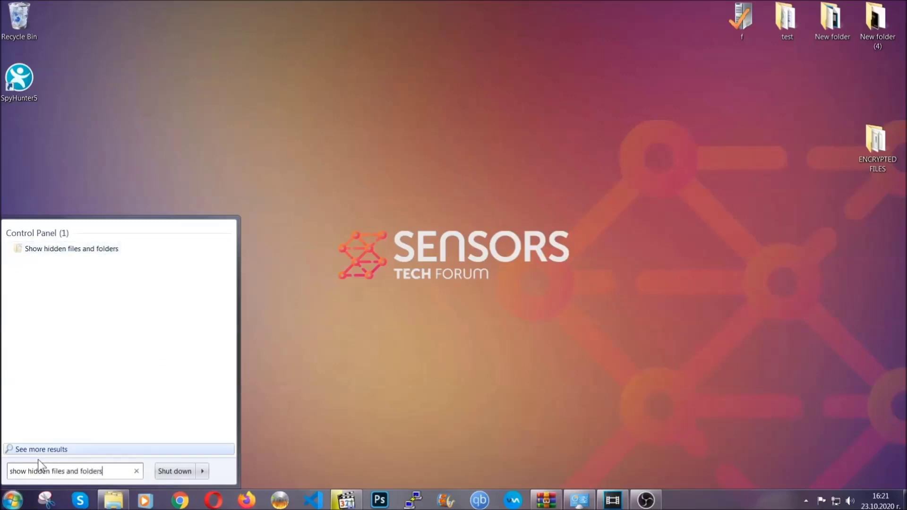
left_click(107, 251)
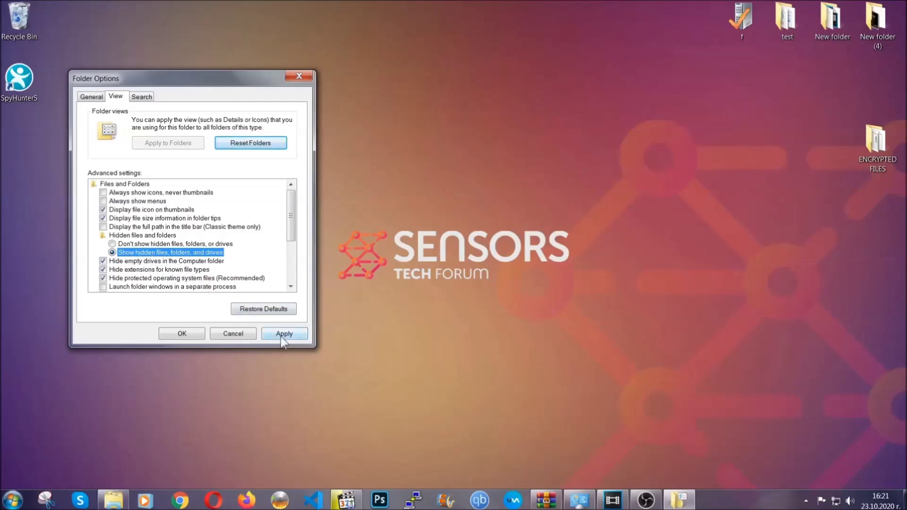
left_click(280, 337)
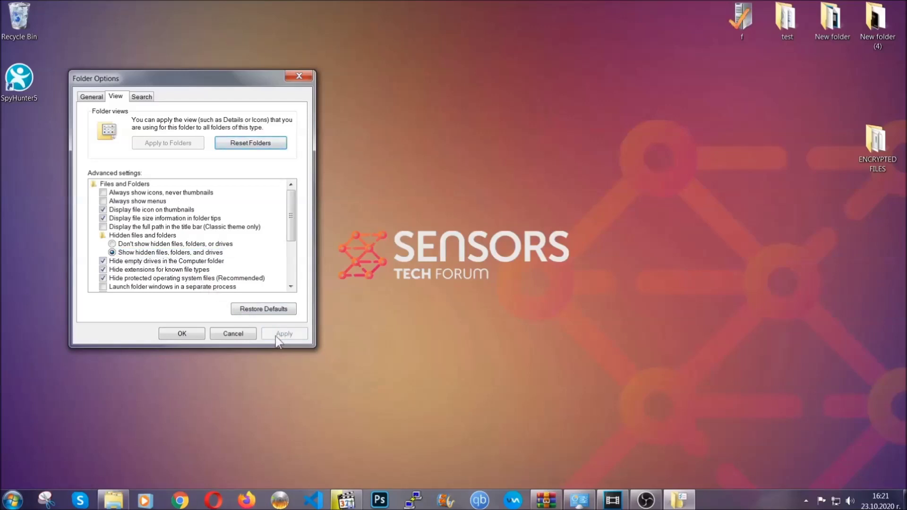
left_click(177, 333)
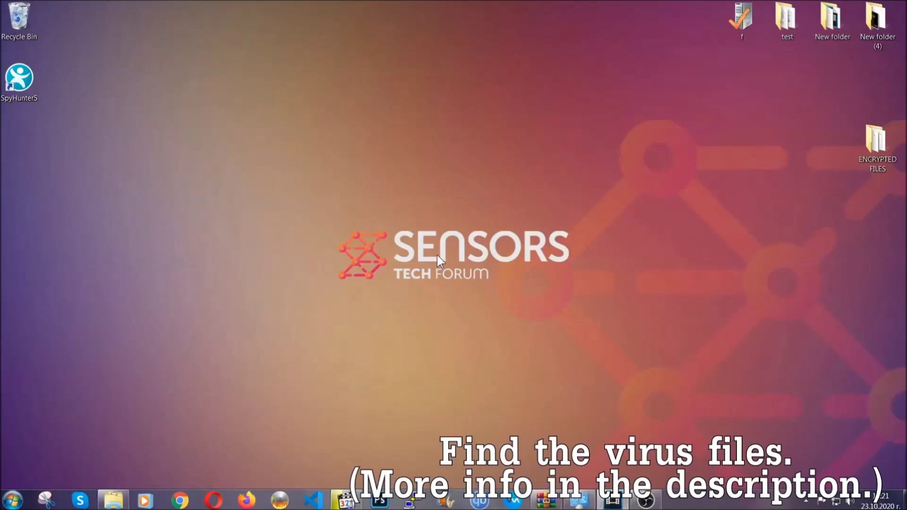
Search the whole Computer for 'fileextension:exe Example Virs'
left_click(13, 500)
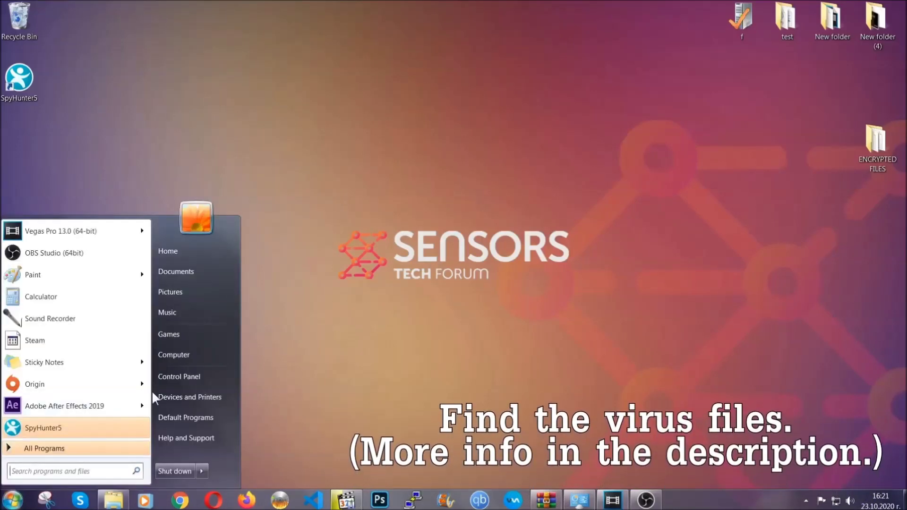
left_click(186, 355)
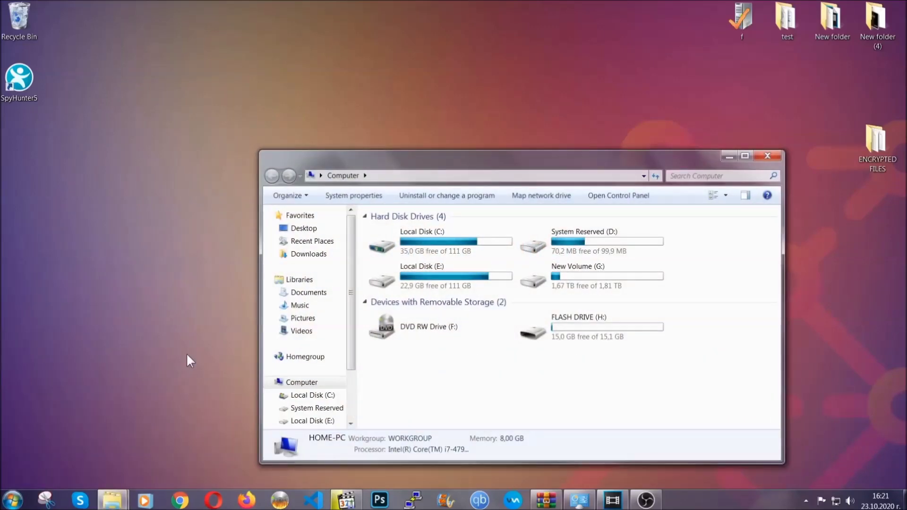
left_click_drag(494, 166, 435, 126)
left_click(618, 135)
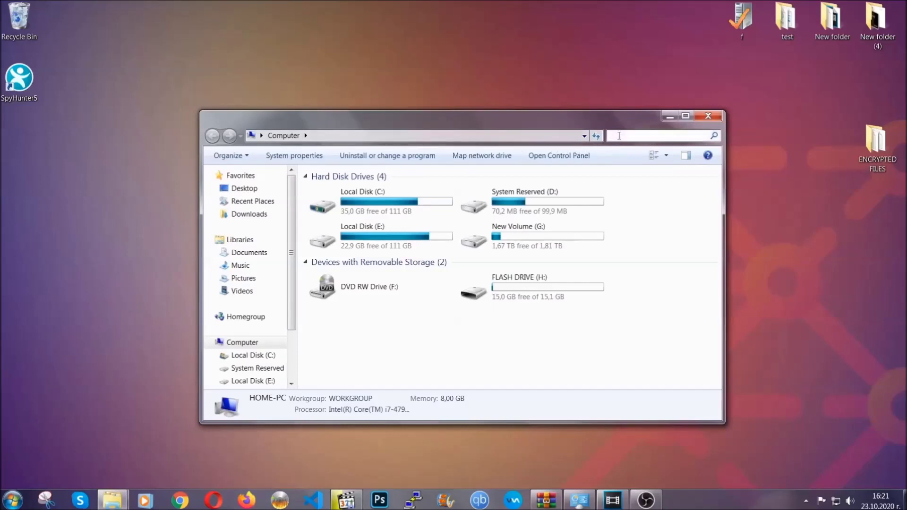
type("fileextensio")
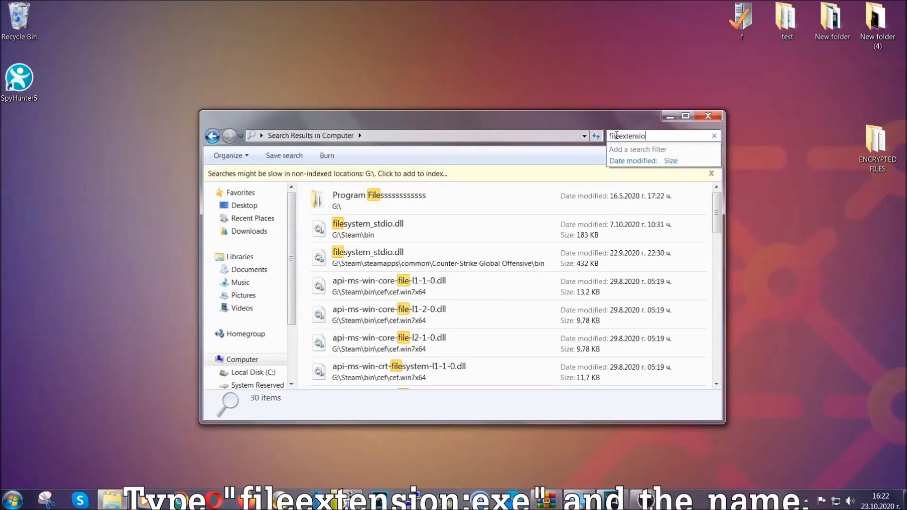
type("n:exe")
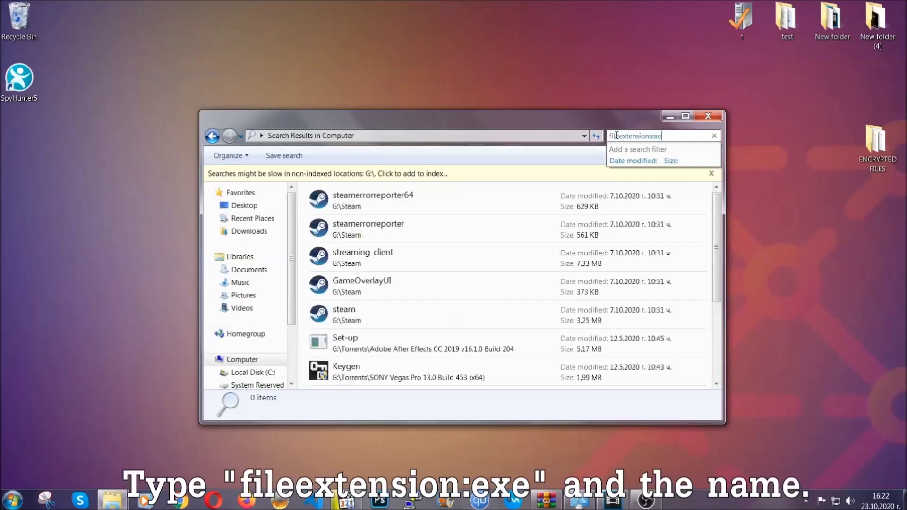
type(" Exam")
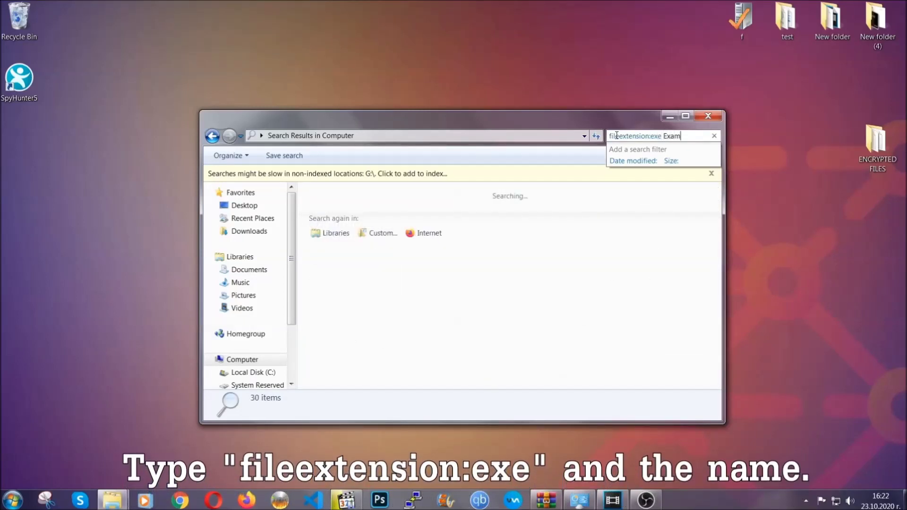
type("ple Virs")
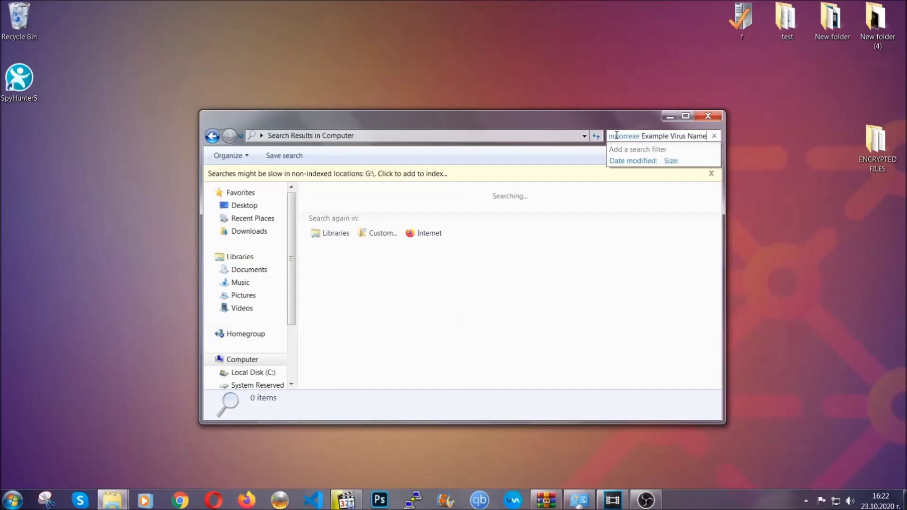
key("Return")
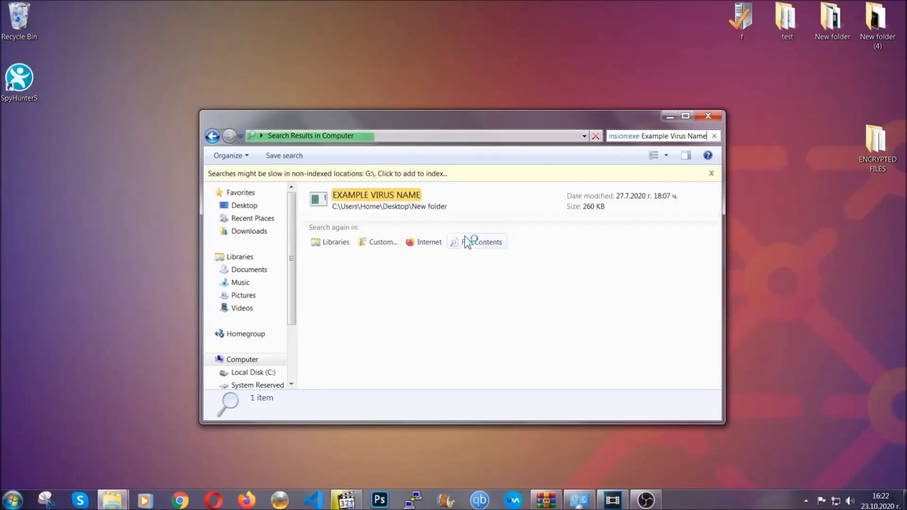
Choose Delete on the found EXAMPLE VIRUS NAME application
left_click(399, 197)
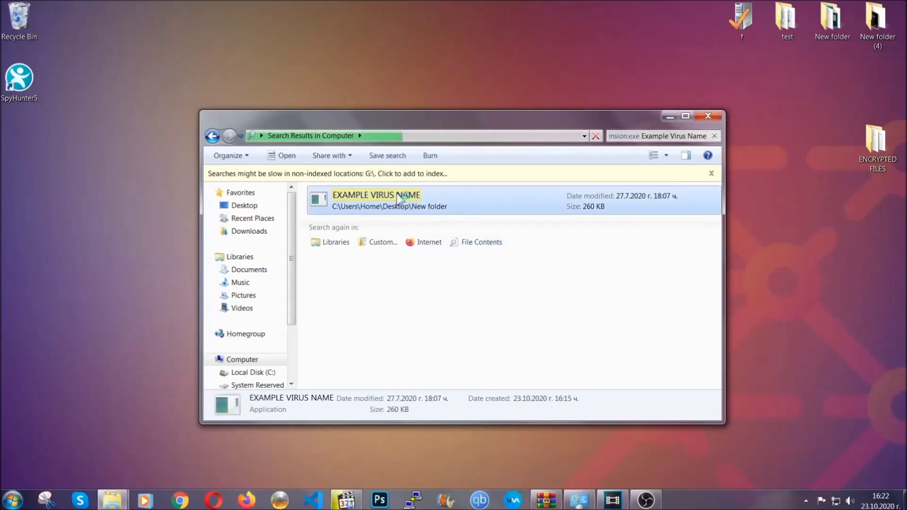
right_click(399, 197)
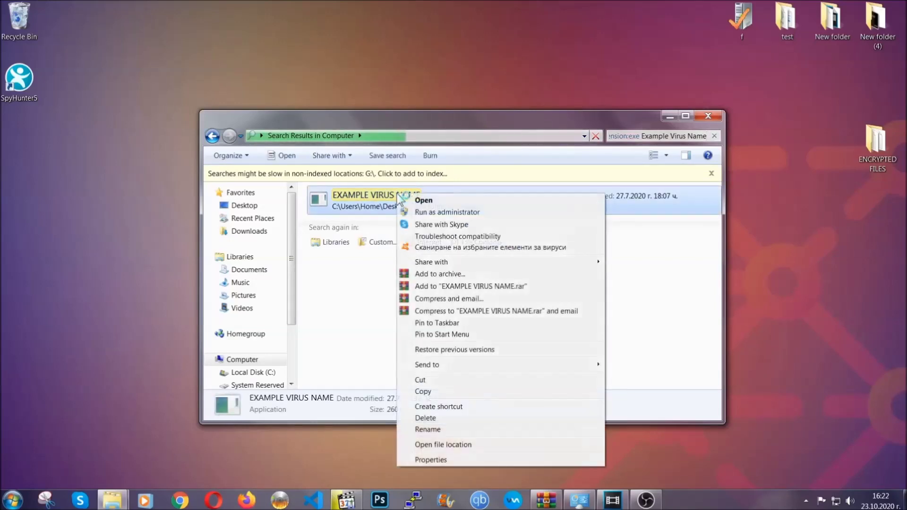
left_click(438, 418)
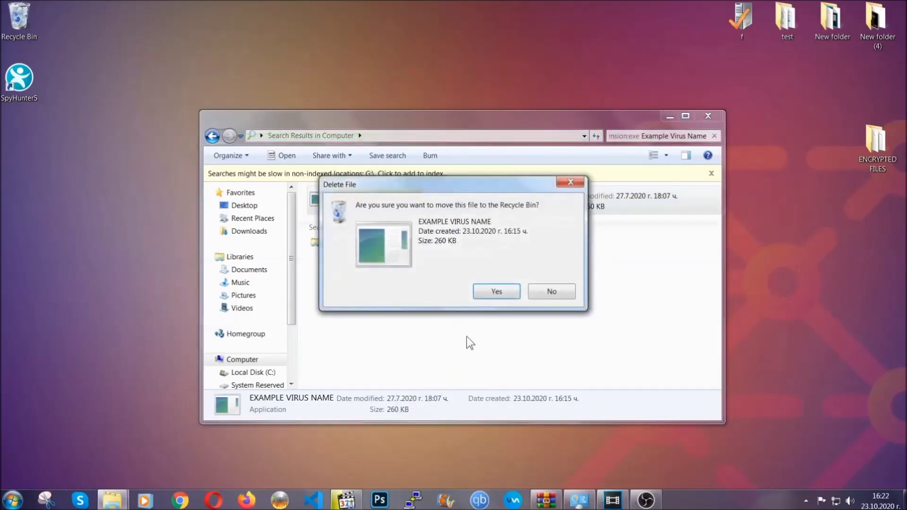
Confirm moving EXAMPLE VIRUS NAME to the Recycle Bin and close the empty search window
left_click(496, 292)
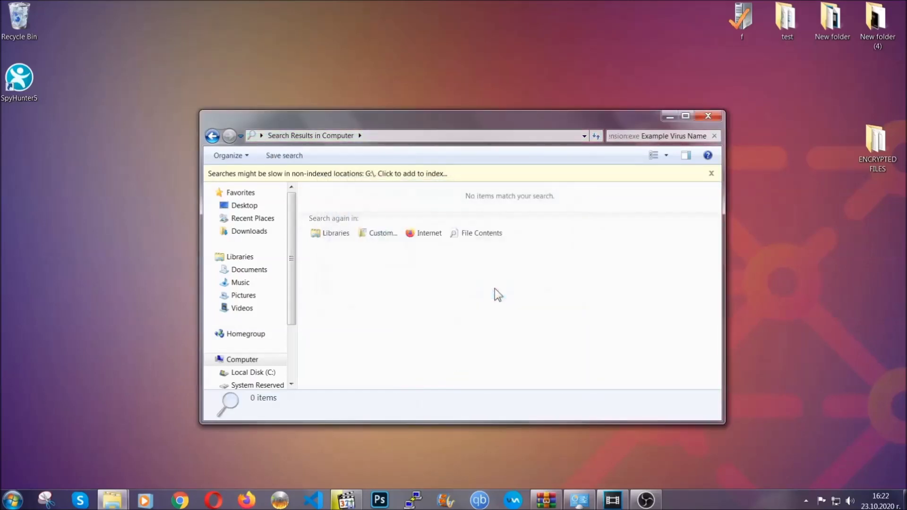
left_click(708, 117)
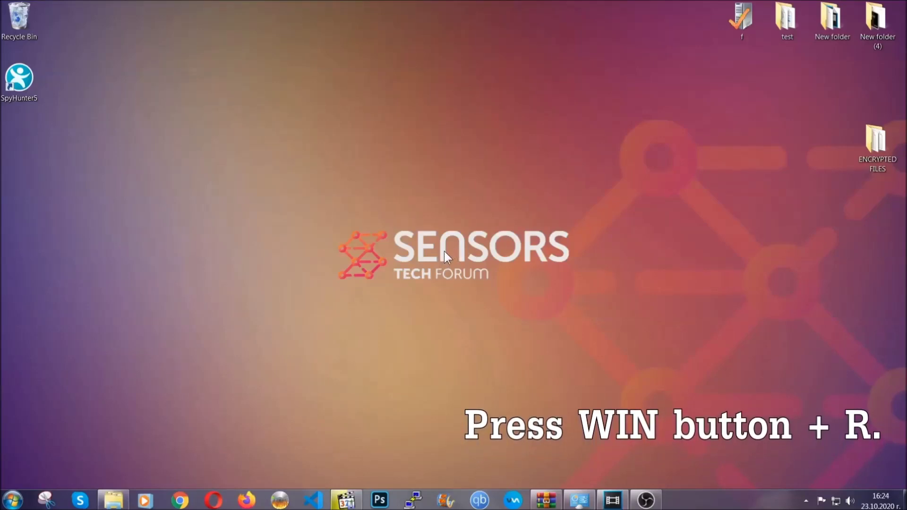
Run REGEDIT from the Win+R Run box in place of cmd
key("super+r")
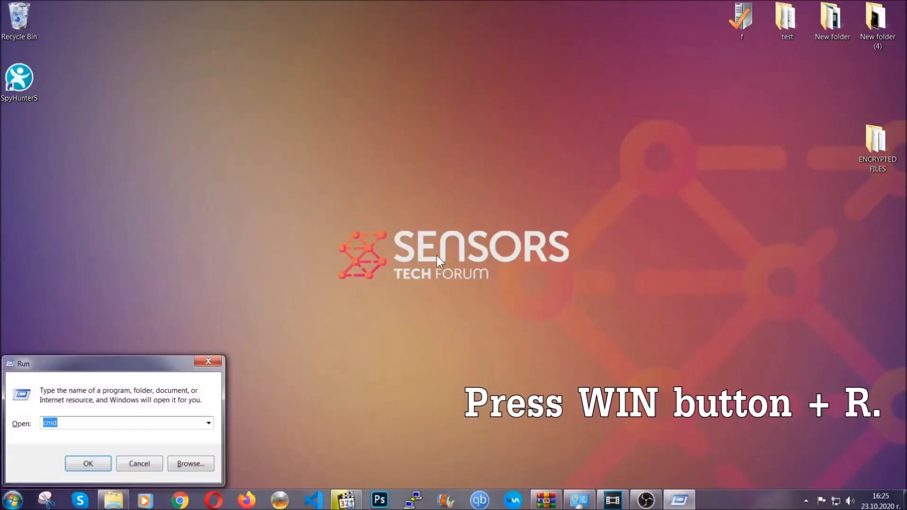
left_click(93, 428)
key("BackSpace")
key("BackSpace")
key("BackSpace")
type("REGEDIT")
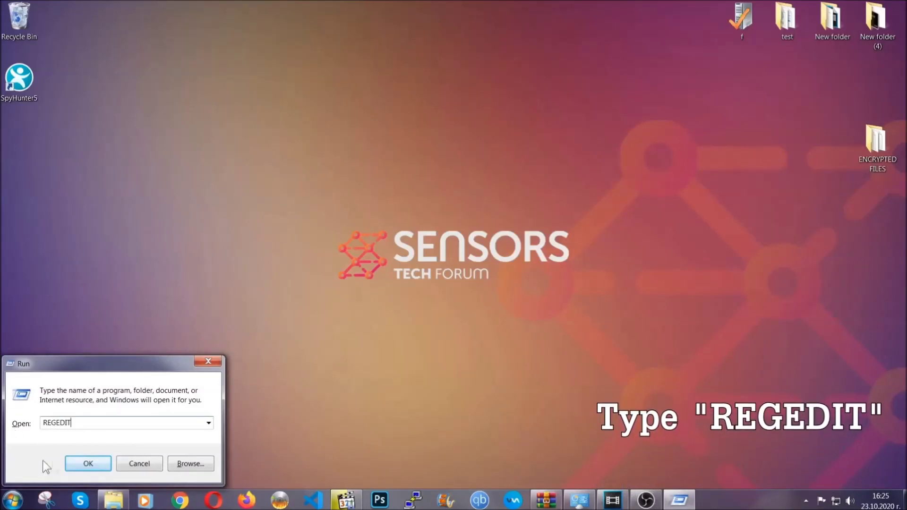
left_click(79, 462)
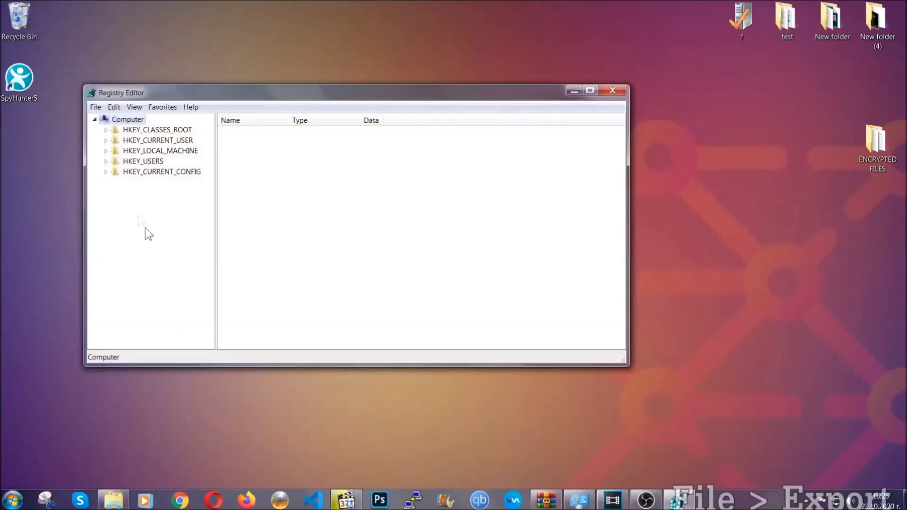
Export the whole registry (range All) to the Desktop as BACKUP.reg
left_click(96, 107)
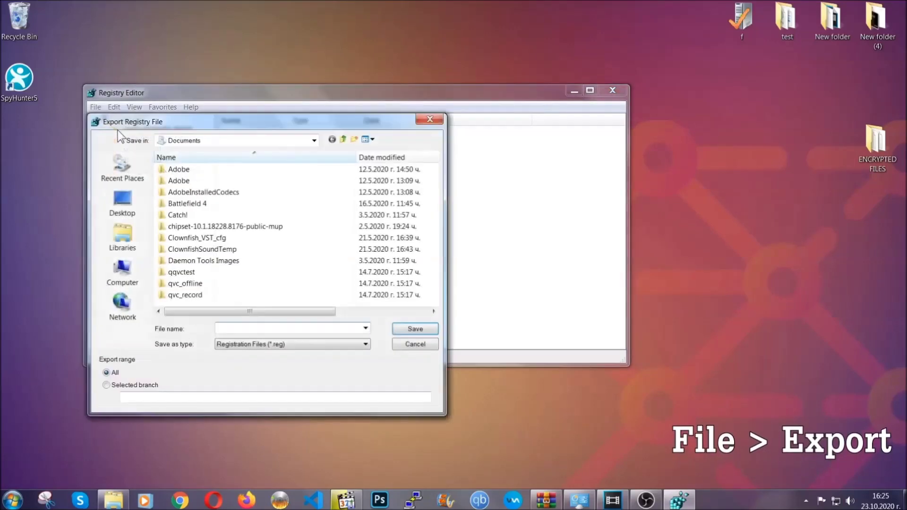
left_click(118, 204)
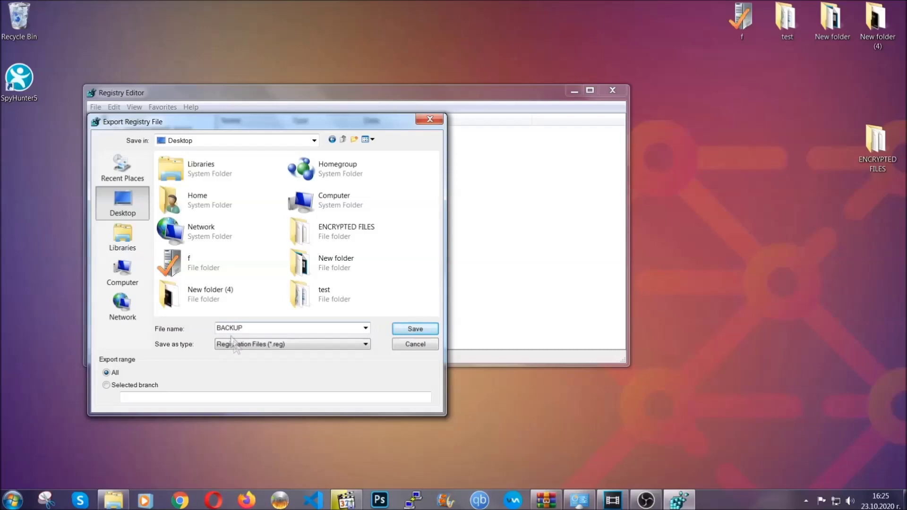
left_click(409, 331)
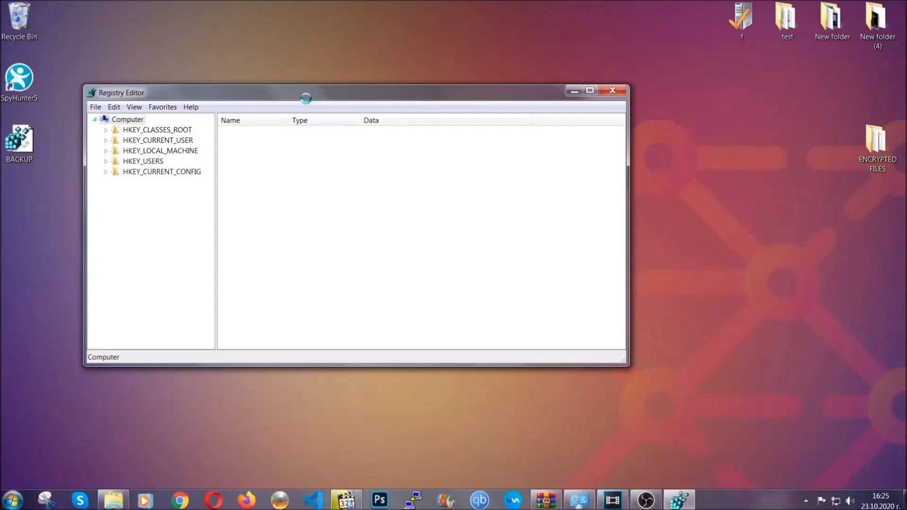
Find the RunOnce key under HKEY_CURRENT_USER\...\CurrentVersion with a Ctrl+F key search
left_click_drag(305, 98, 396, 128)
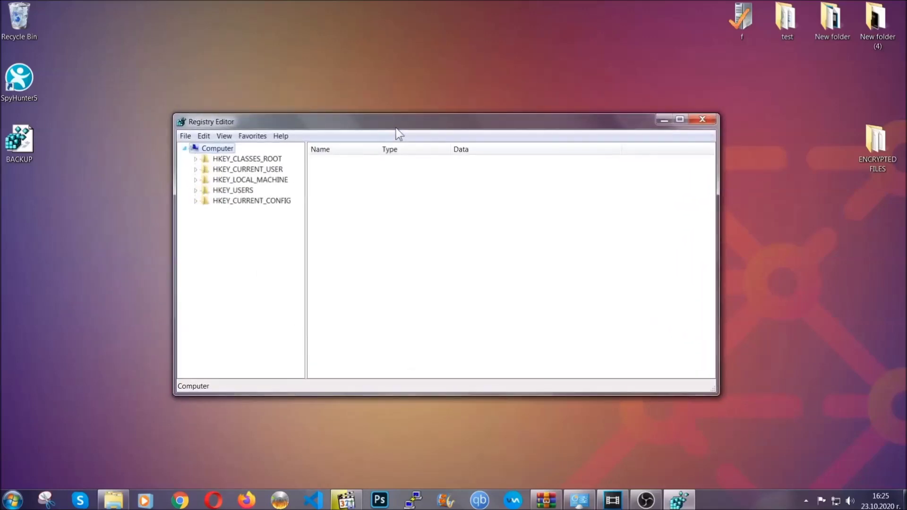
left_click(185, 137)
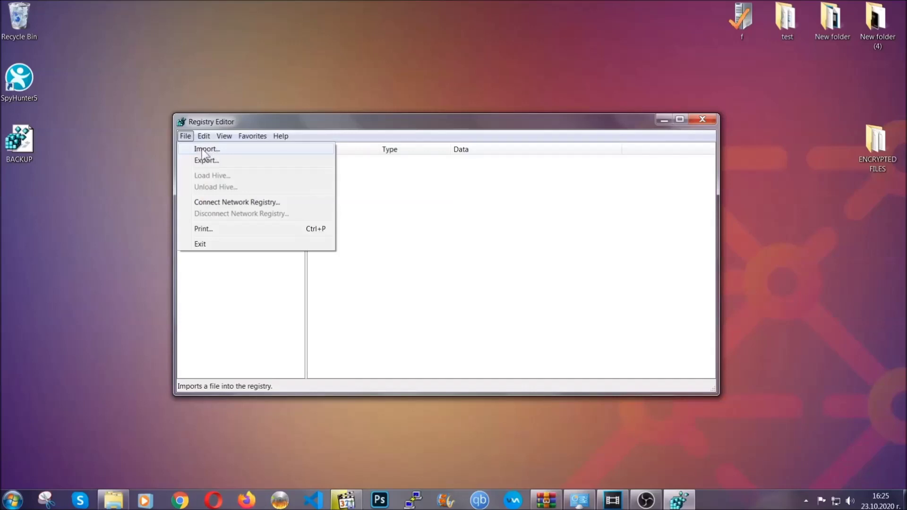
left_click(186, 136)
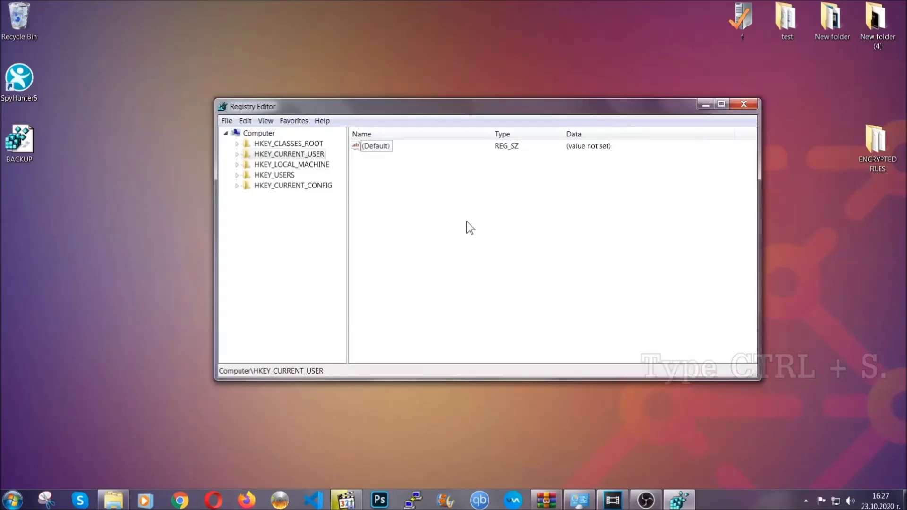
key("ctrl+f")
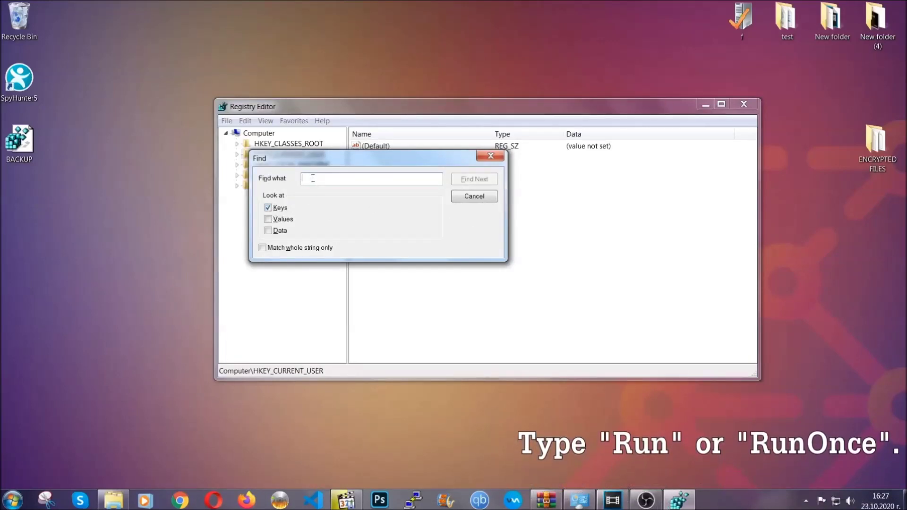
type("RunOnce")
left_click(484, 180)
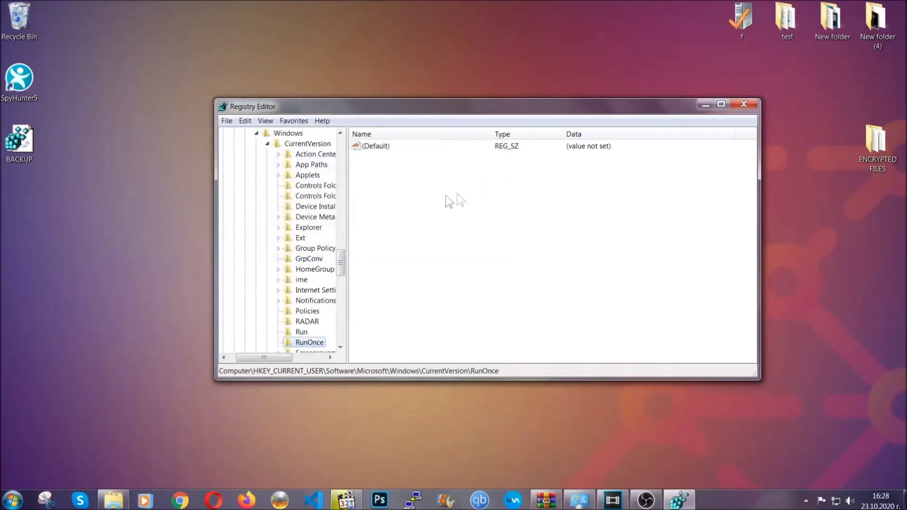
Delete THE VIRUS value from the Run startup key, confirm, and close Registry Editor
left_click_drag(341, 260, 342, 276)
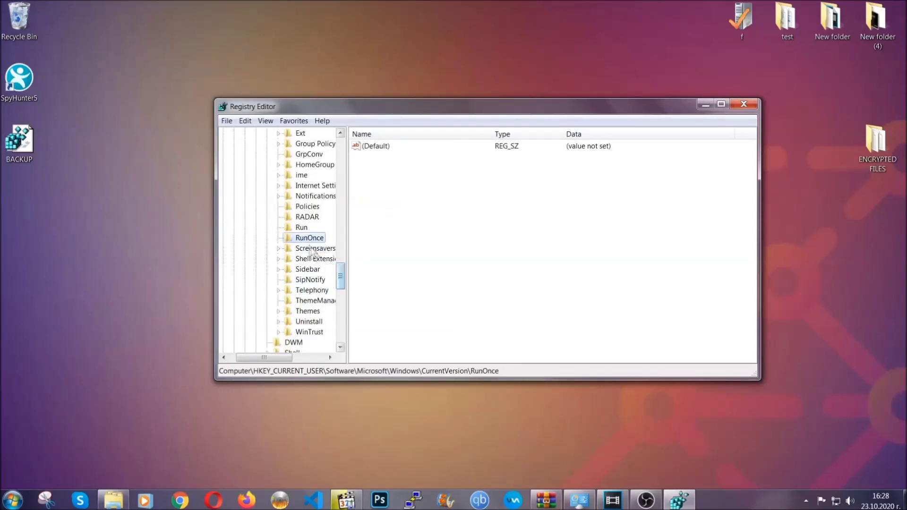
left_click(302, 229)
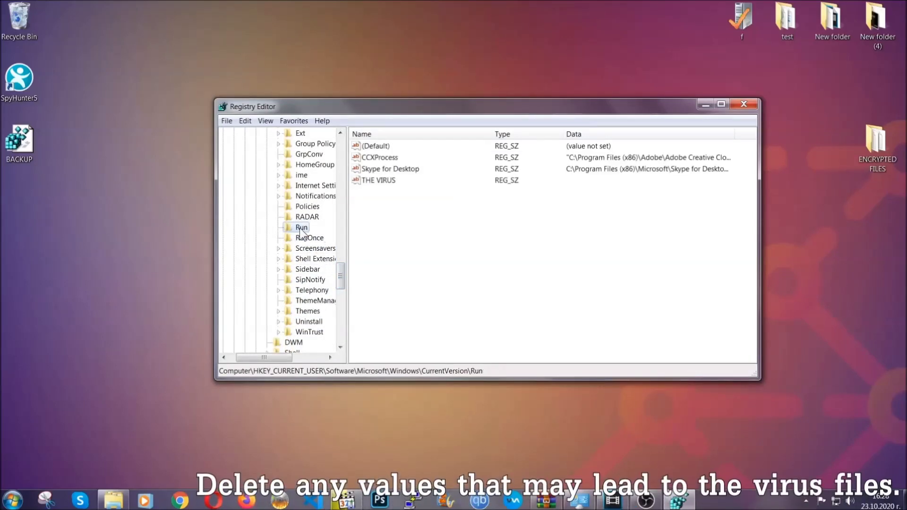
right_click(372, 182)
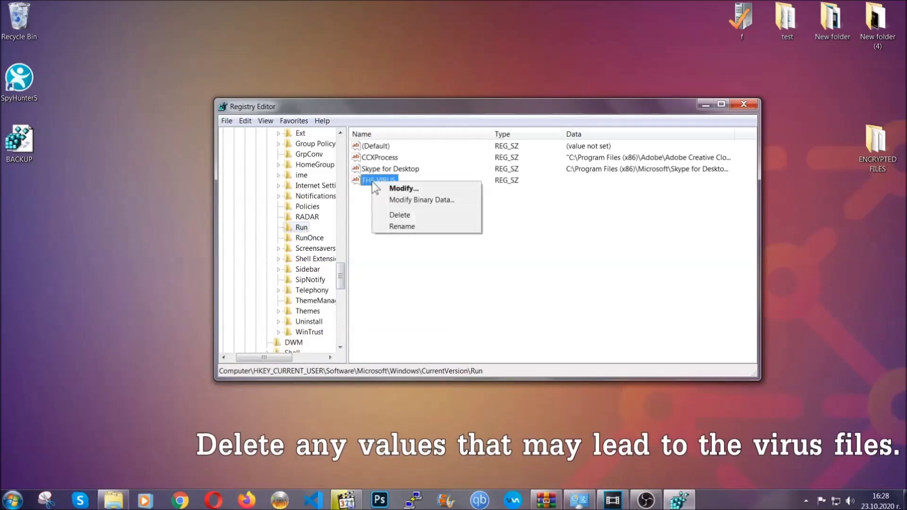
left_click(392, 215)
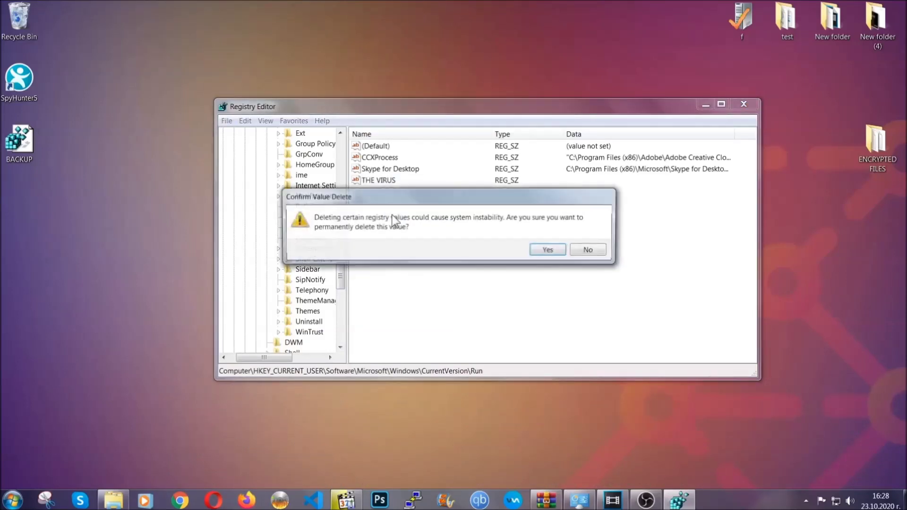
left_click(550, 250)
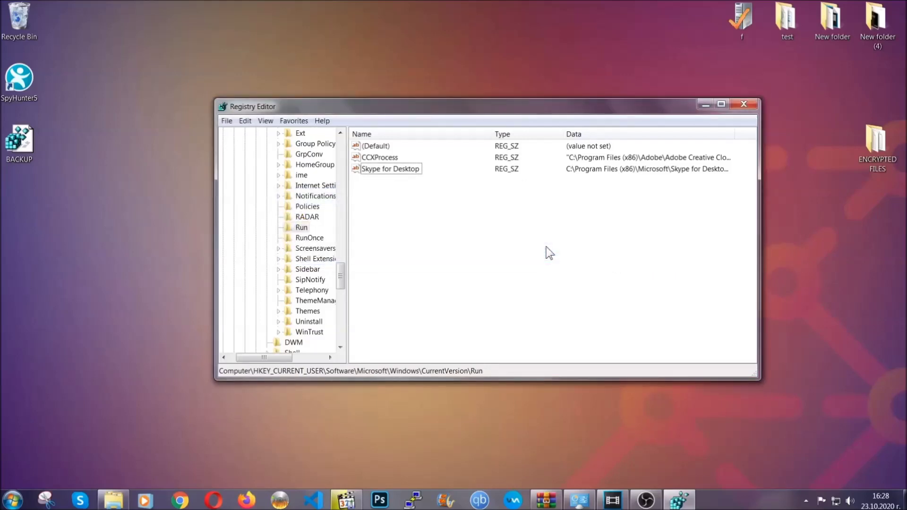
left_click(750, 105)
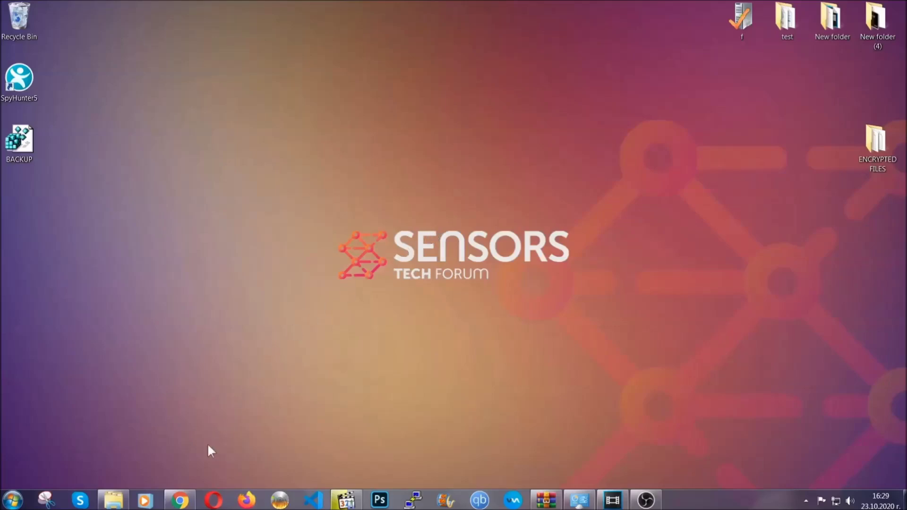
Bring back the ransomware restore article in Chrome, select its URL, and scroll to the Method 1–6 links
left_click(180, 501)
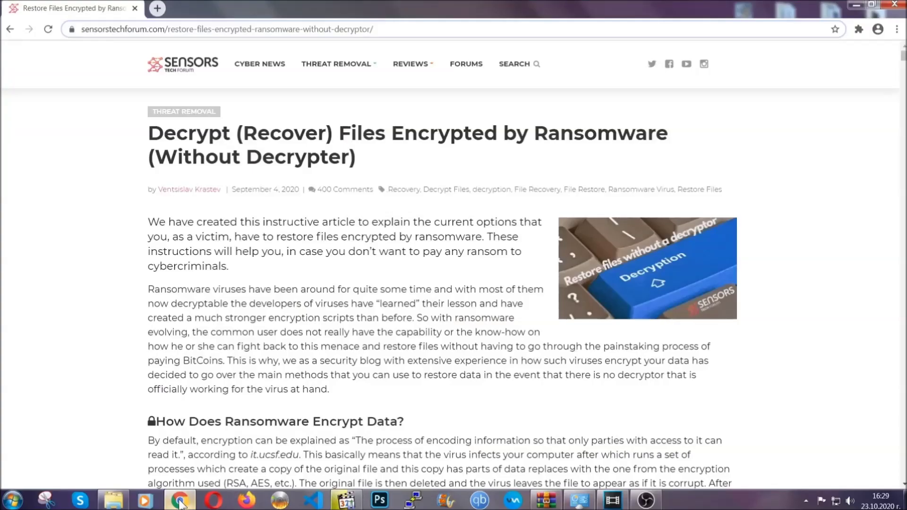
left_click_drag(91, 31, 409, 34)
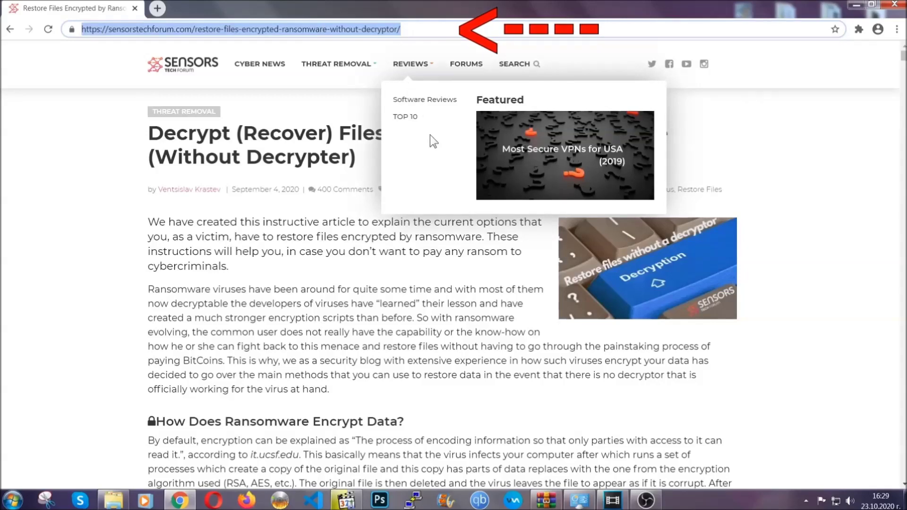
scroll(467, 257, "down", 10)
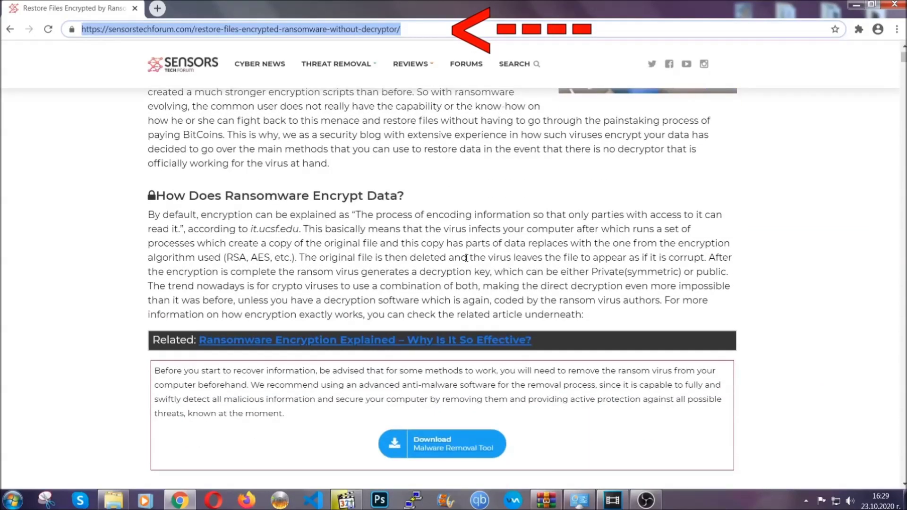
scroll(466, 258, "down", 4)
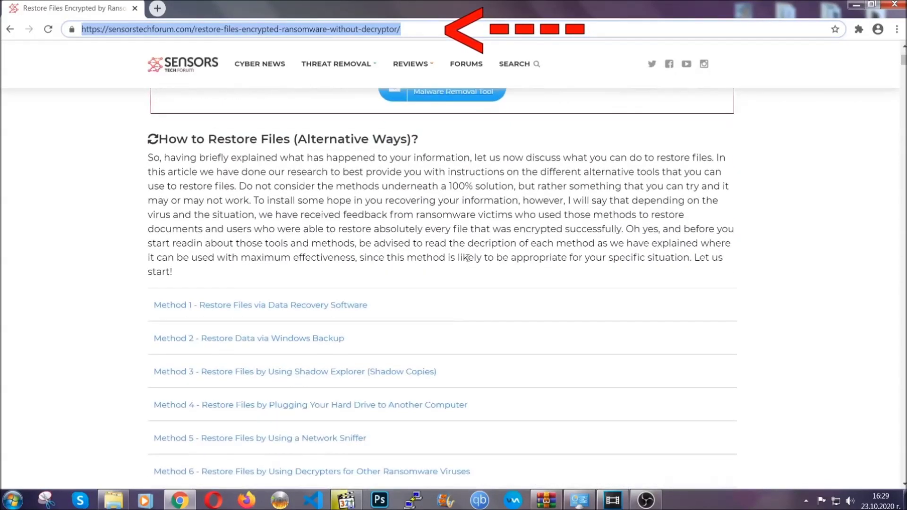
scroll(467, 262, "down", 2)
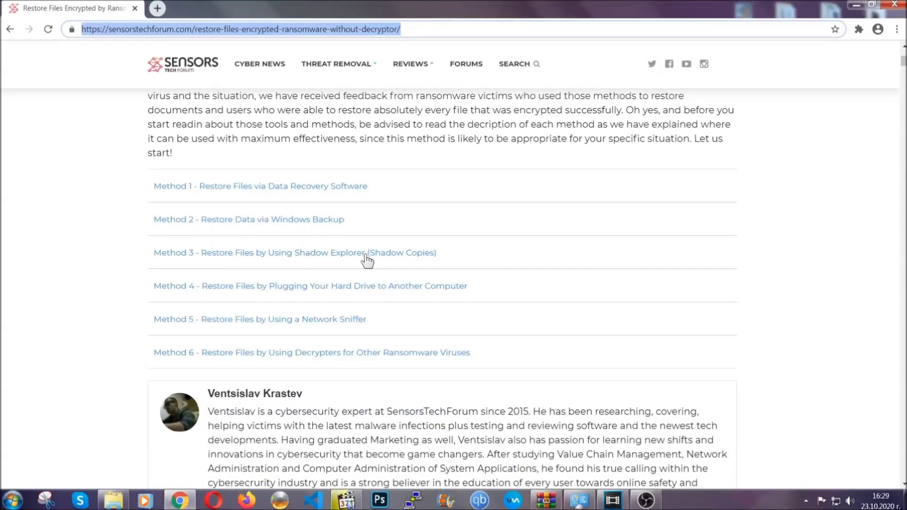
Expand the Method 2 Windows Backup section and look over its summary table
left_click(282, 217)
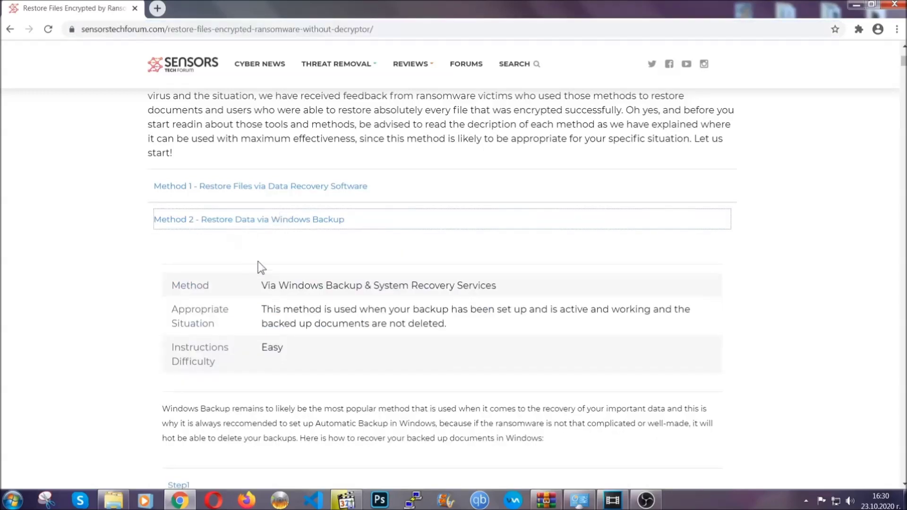
left_click_drag(260, 285, 311, 340)
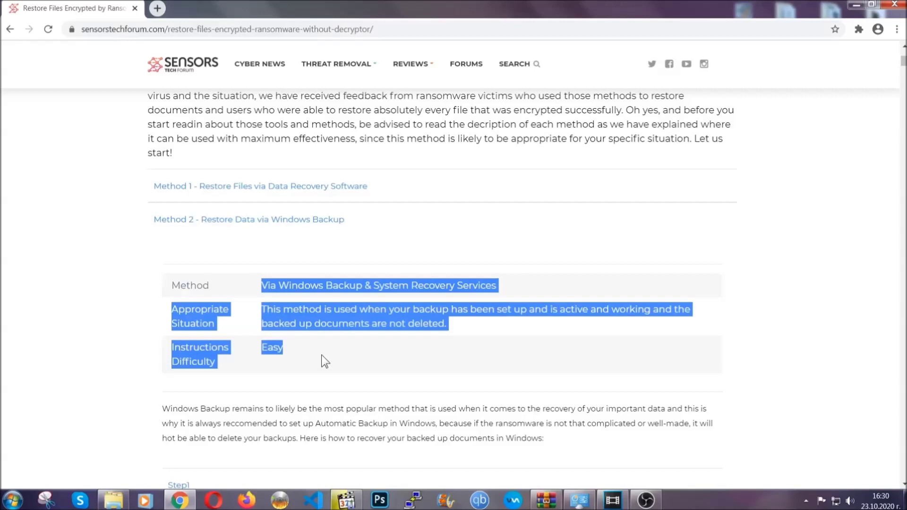
left_click(321, 356)
scroll(322, 353, "down", 4)
scroll(324, 353, "down", 1)
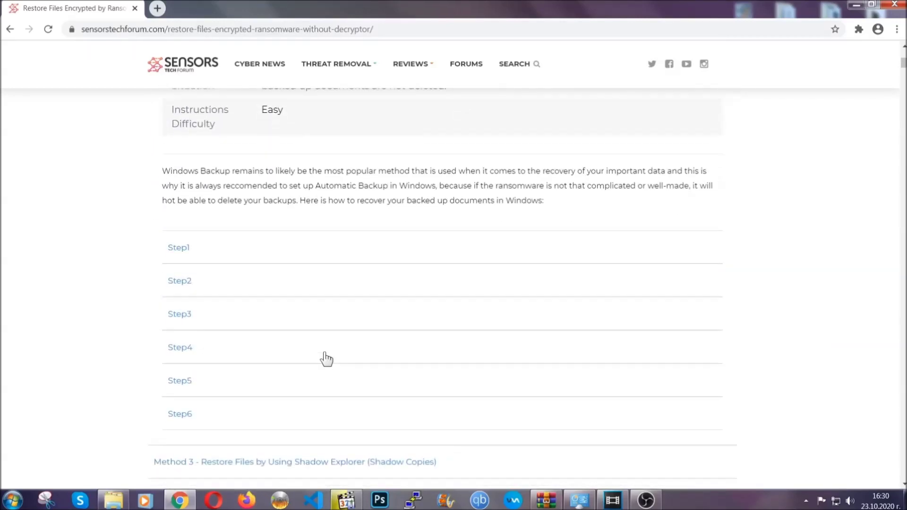
Expand the Step1, Step2 and Step3 instructions of the Windows Backup method
left_click(188, 250)
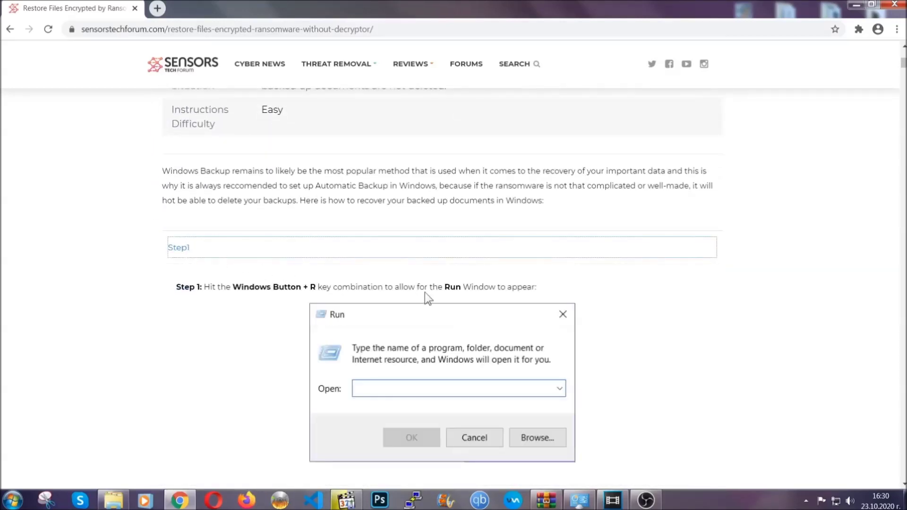
scroll(425, 293, "down", 5)
left_click(212, 297)
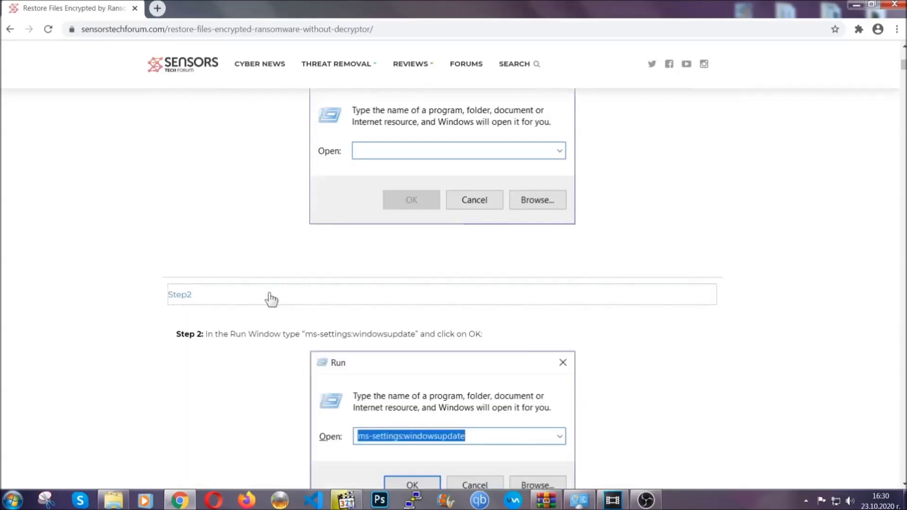
scroll(407, 300, "down", 5)
left_click(268, 341)
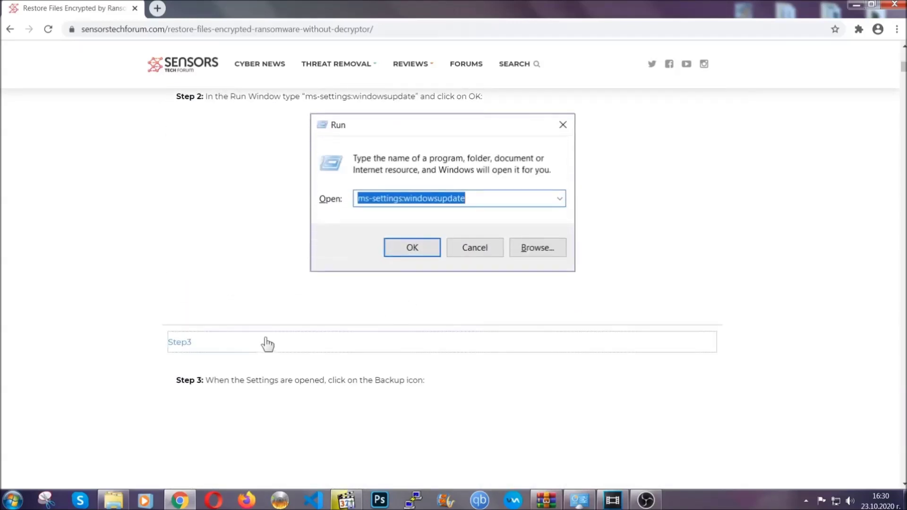
Read through the expanded steps, scroll back up, and minimize Chrome to show the desktop
scroll(399, 321, "down", 4)
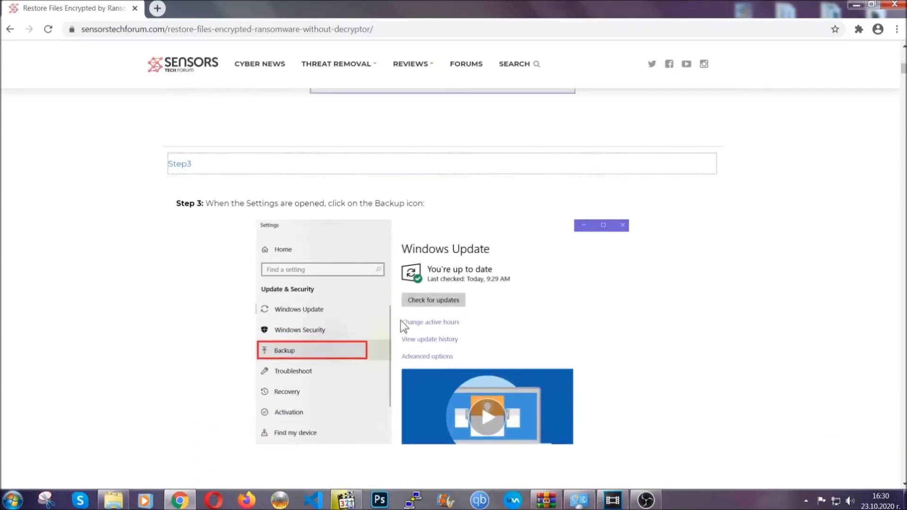
scroll(400, 320, "down", 3)
scroll(398, 323, "down", 8)
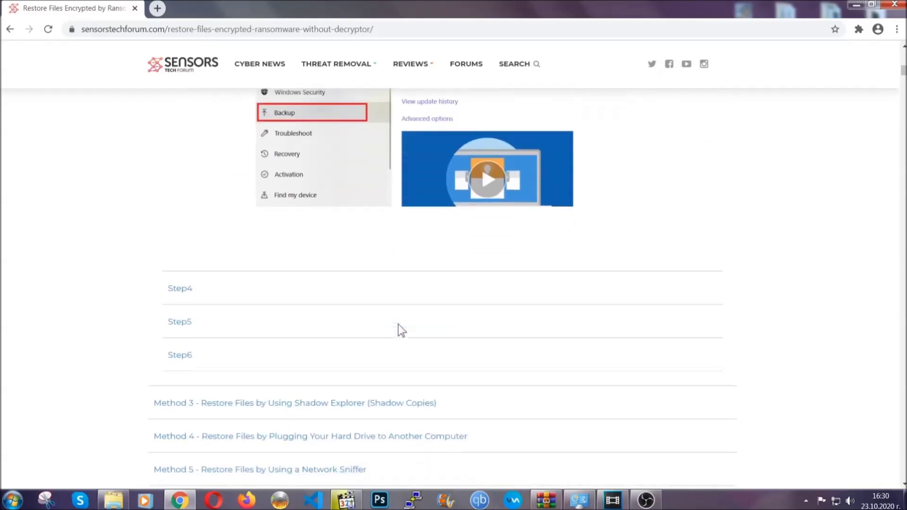
scroll(399, 325, "down", 2)
scroll(399, 324, "up", 15)
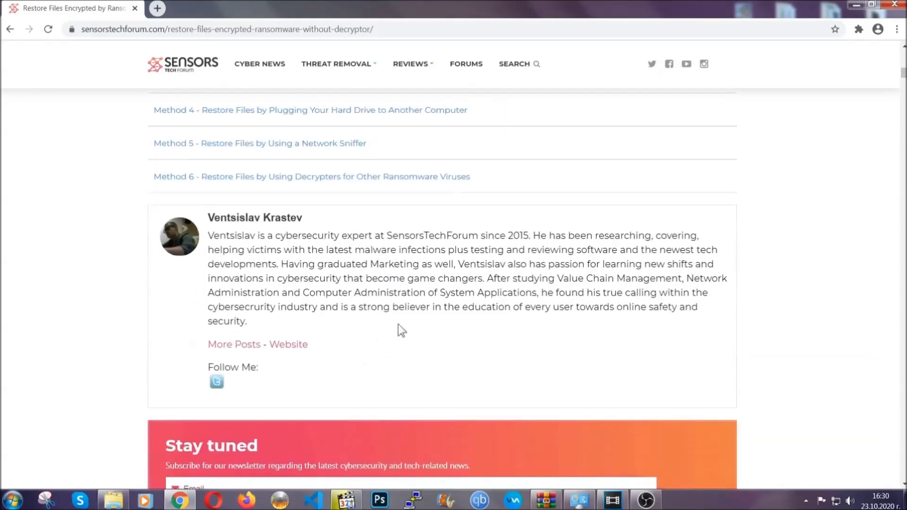
scroll(397, 339, "up", 20)
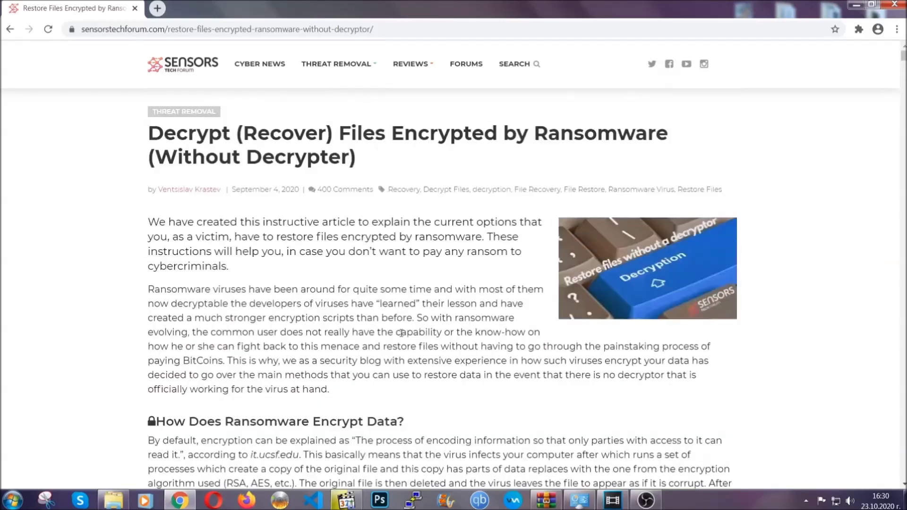
left_click(854, 4)
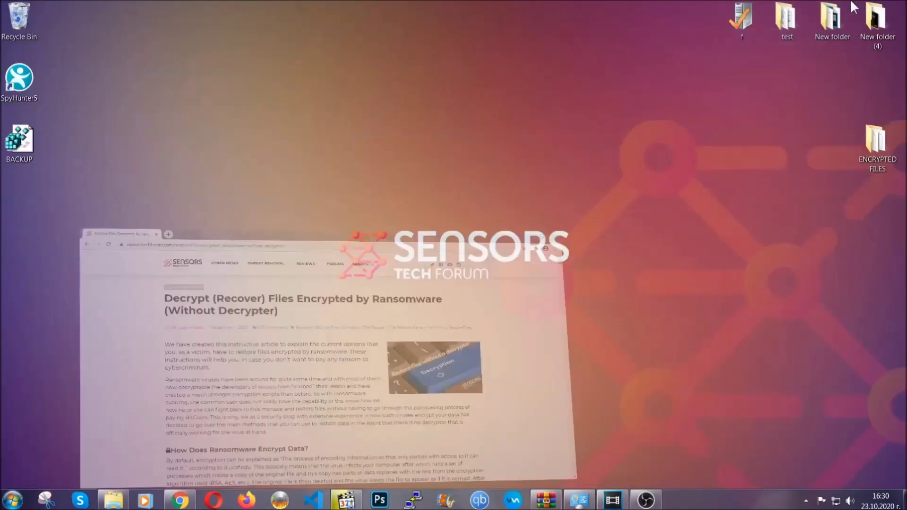